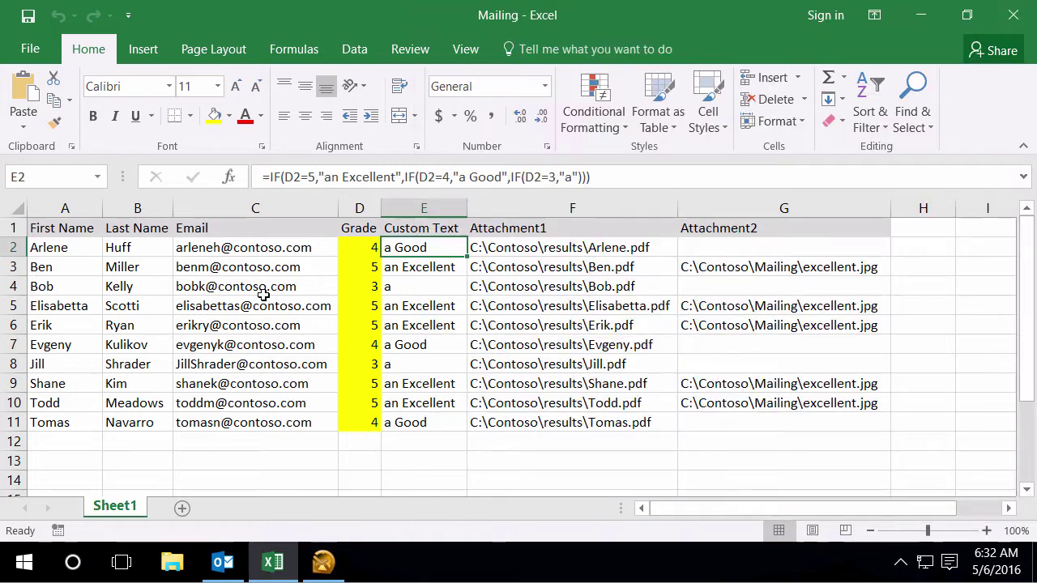
Switch back to the Excel window showing the Mailing recipient table
key("alt+Tab")
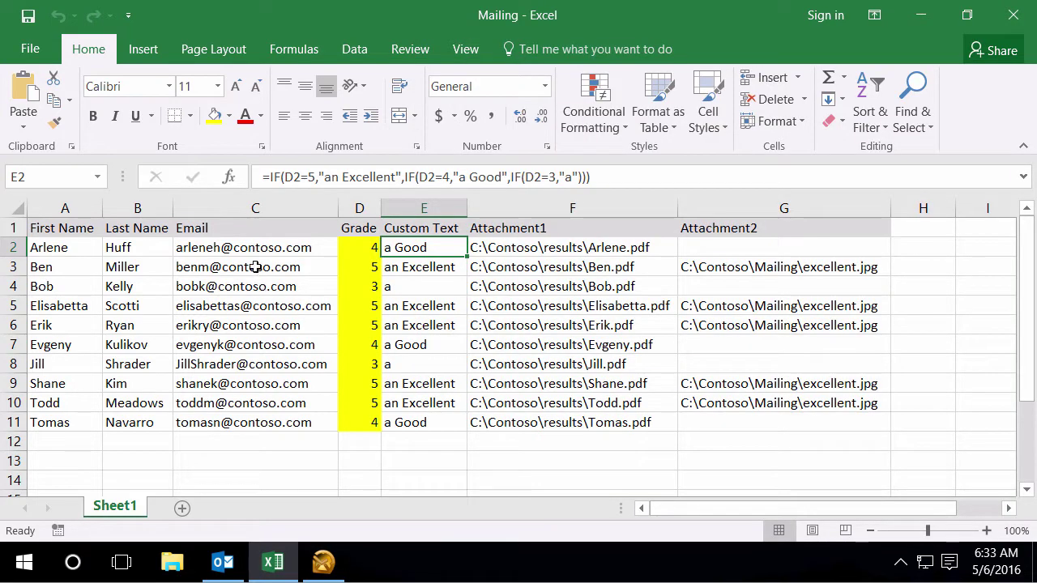
left_click(354, 49)
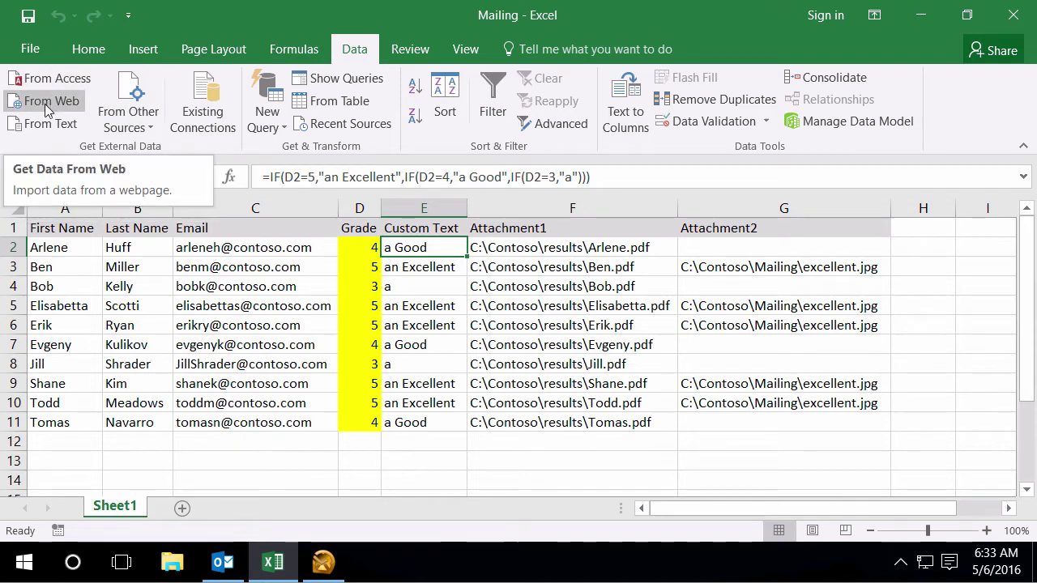
left_click(152, 120)
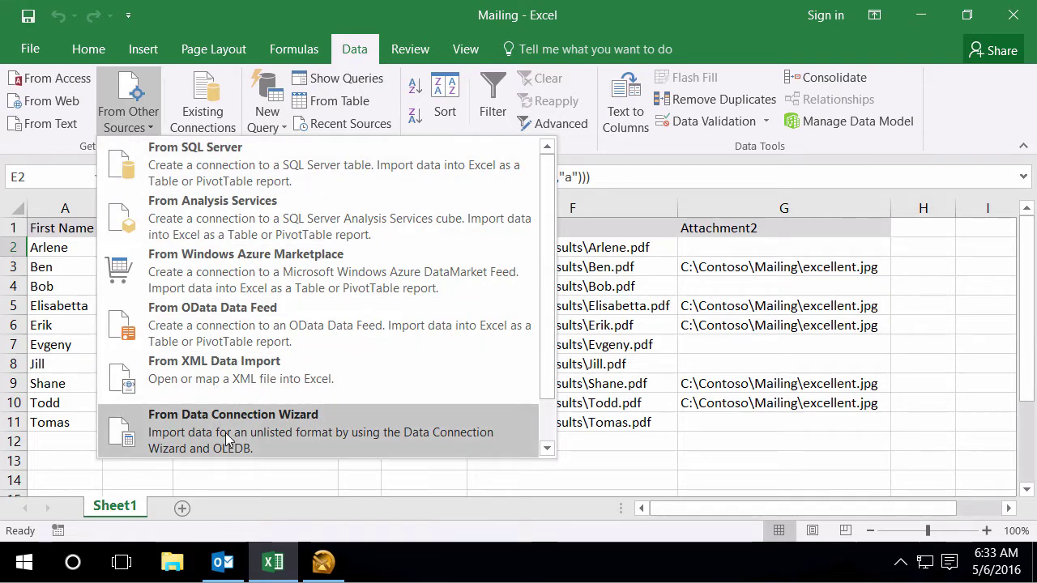
left_click(64, 288)
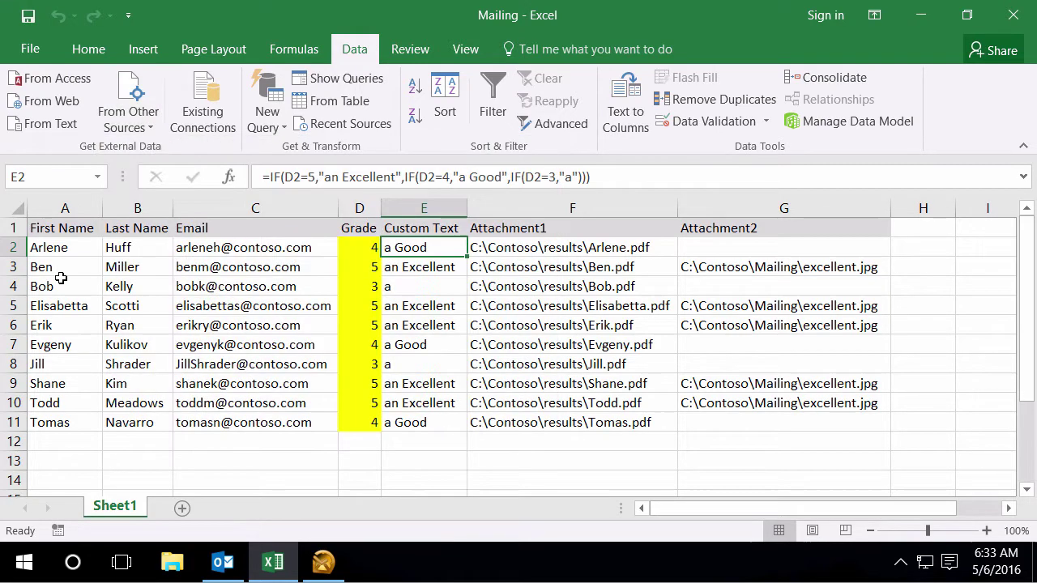
left_click(11, 228)
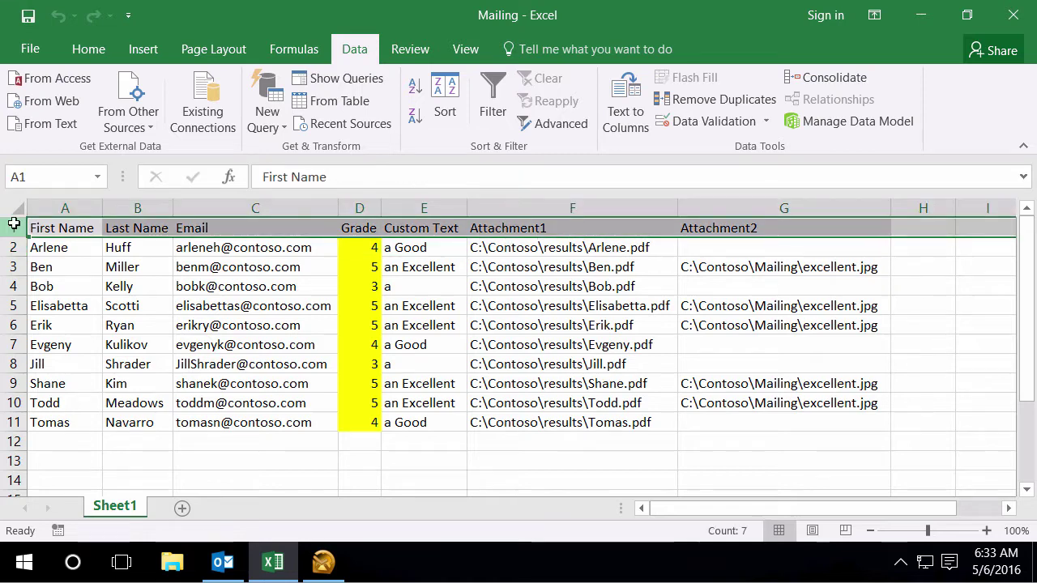
left_click_drag(13, 247, 11, 432)
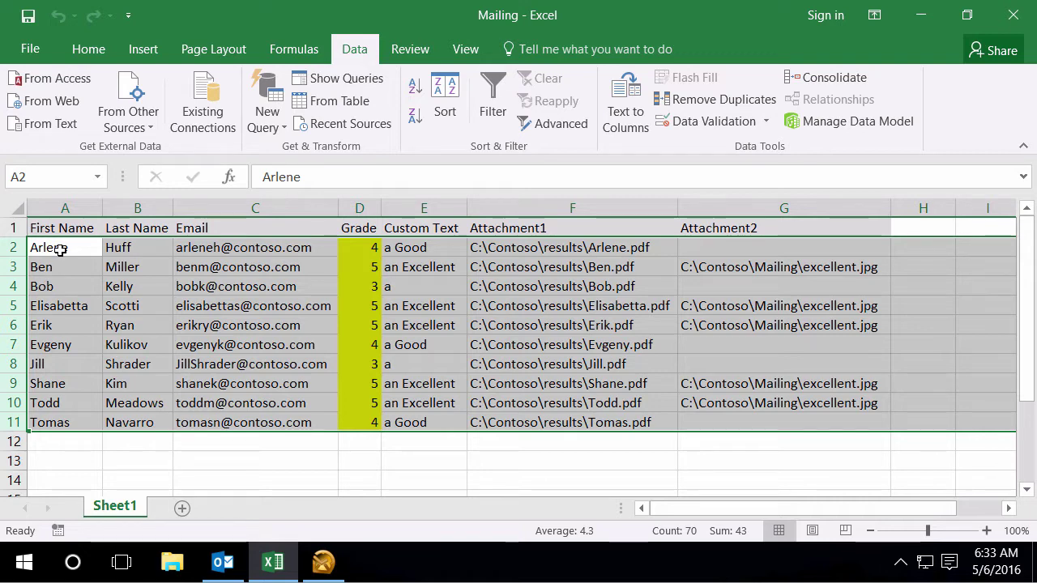
left_click_drag(63, 208, 212, 203)
left_click(213, 205)
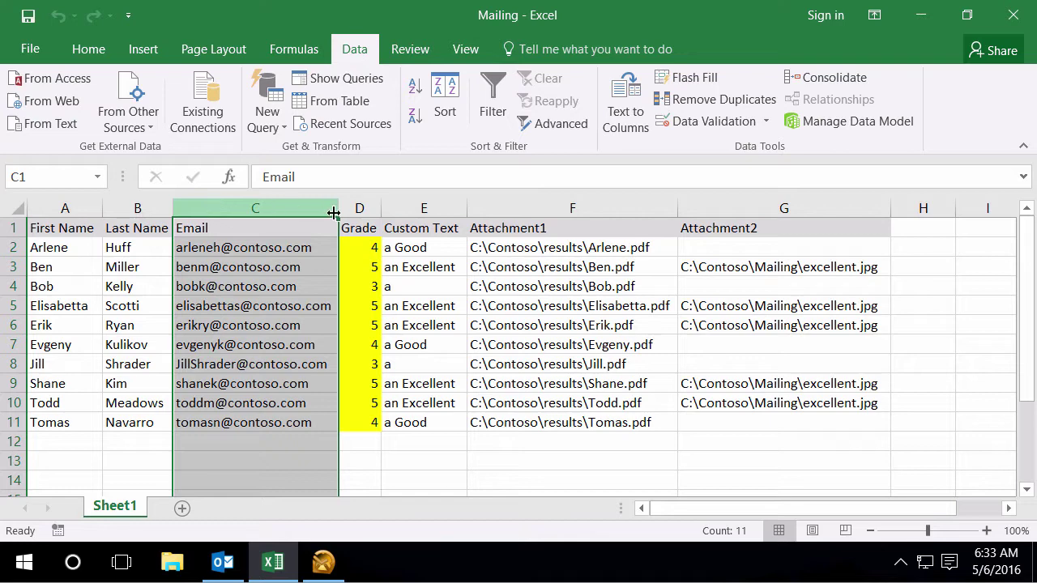
left_click_drag(359, 208, 430, 208)
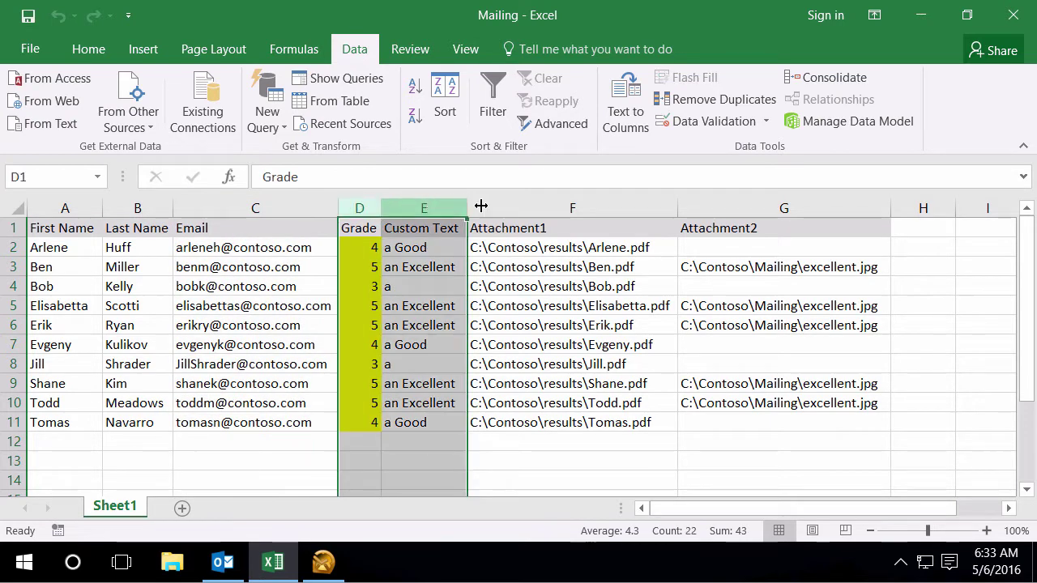
left_click_drag(527, 209, 721, 209)
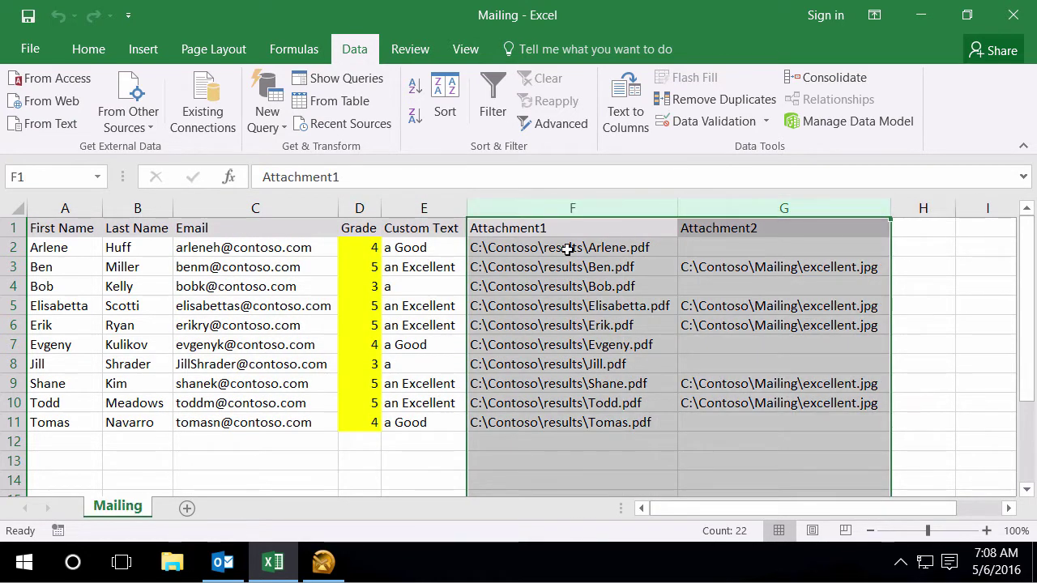
left_click(424, 249)
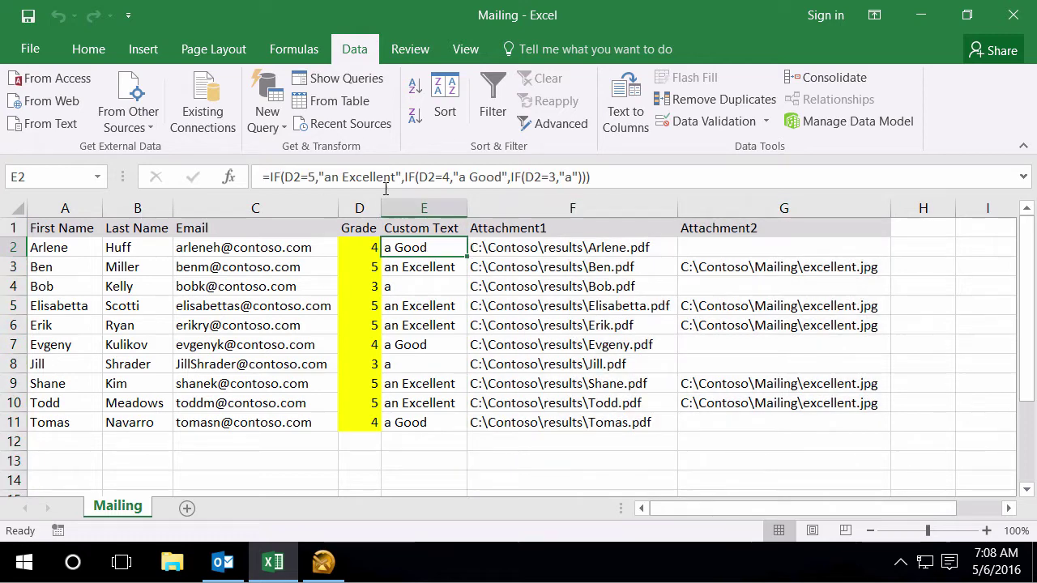
left_click(770, 271)
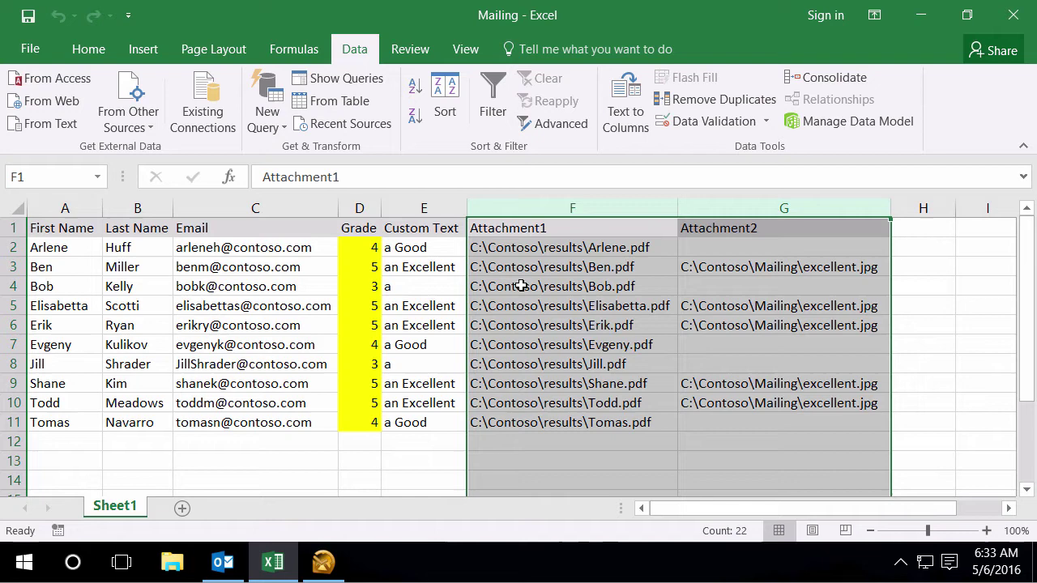
Save the Mailing workbook as a CSV (Comma delimited) file, keeping the CSV format
left_click(30, 49)
left_click(29, 228)
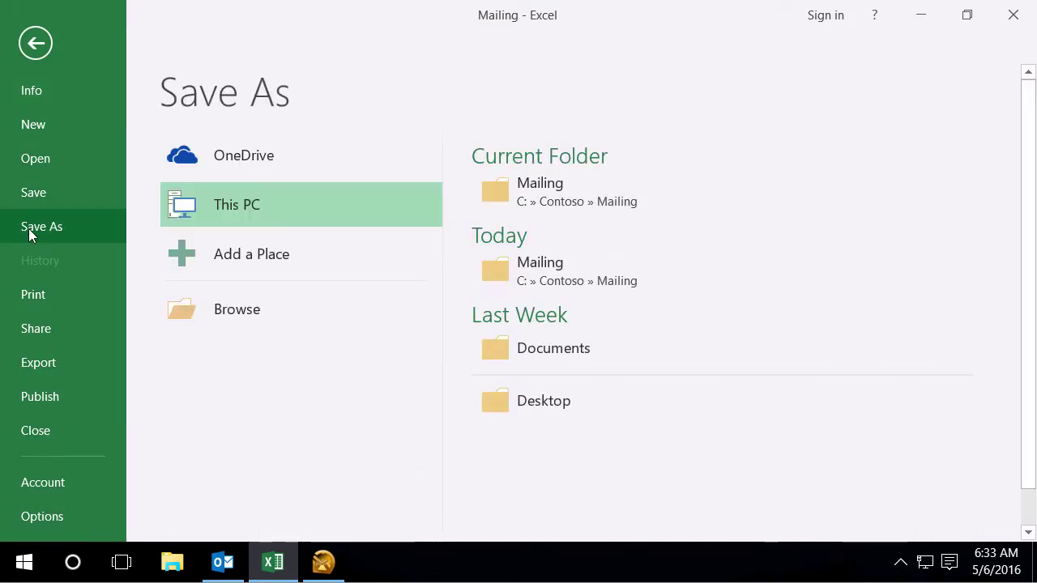
left_click(219, 311)
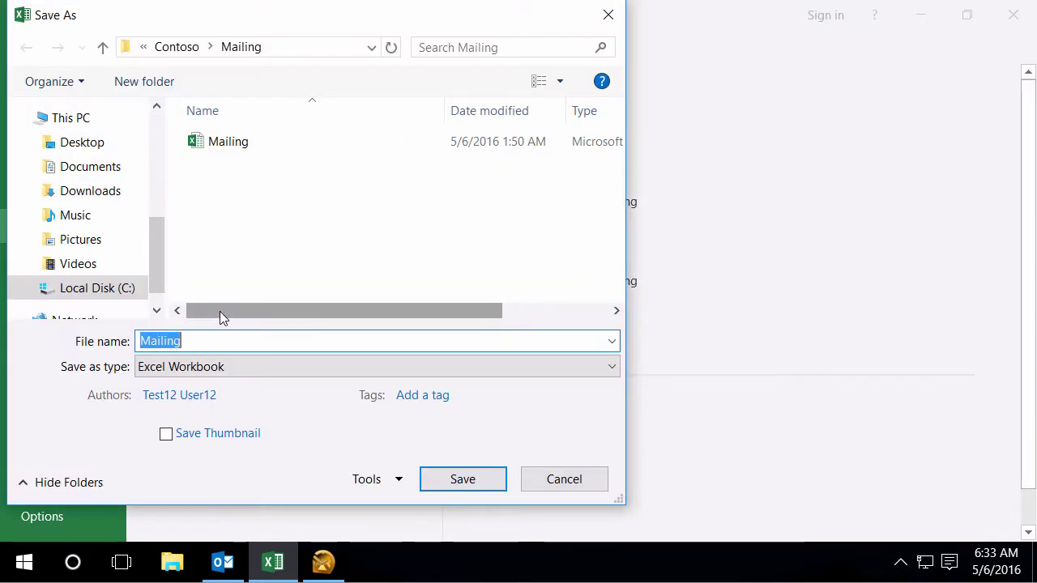
left_click(268, 369)
left_click(227, 236)
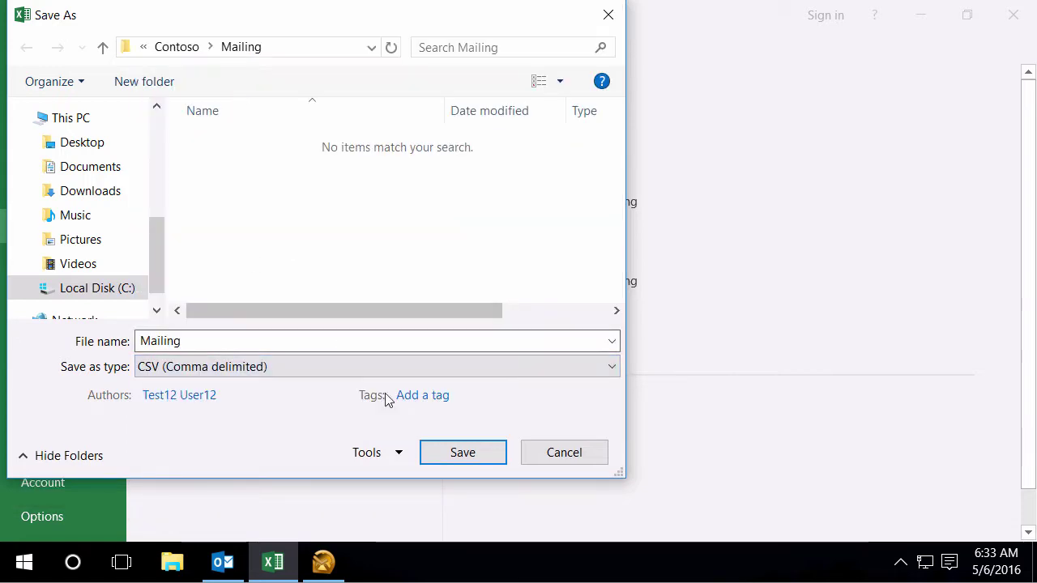
left_click(440, 456)
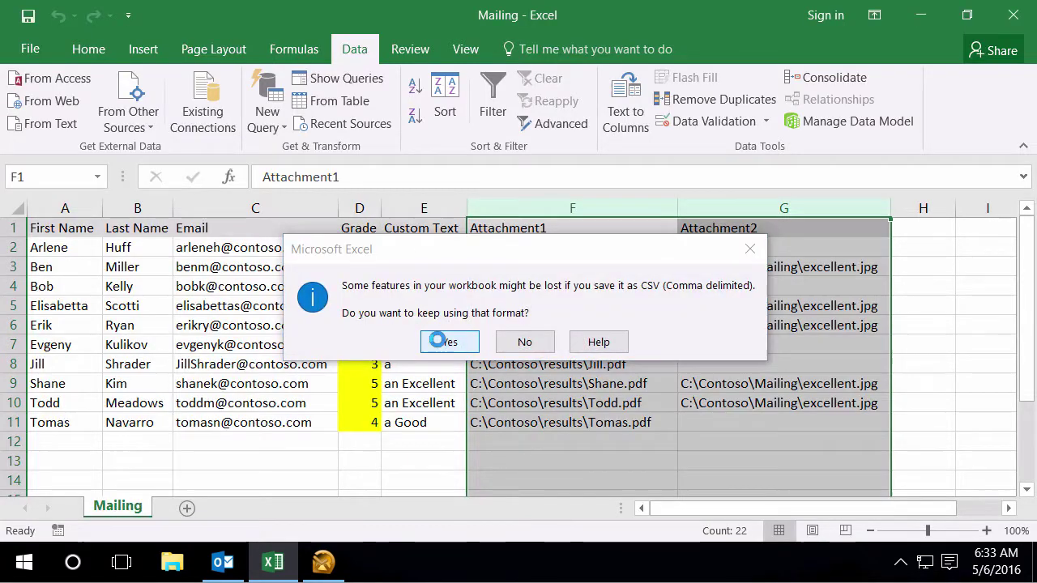
left_click(441, 341)
Load Mailing.csv as the mail merge's Data table file in ReliefJet
left_click(322, 565)
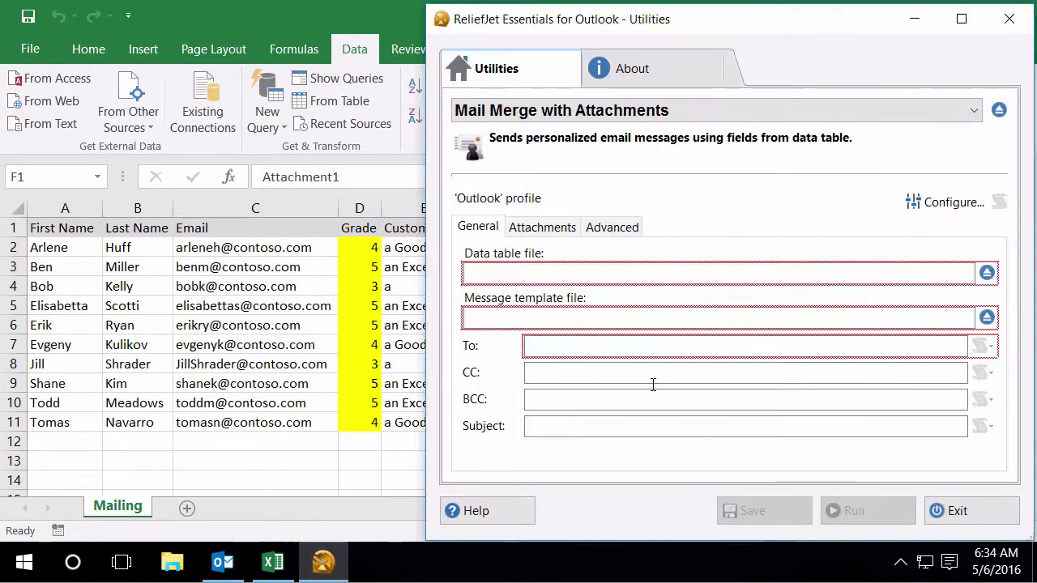
left_click(987, 272)
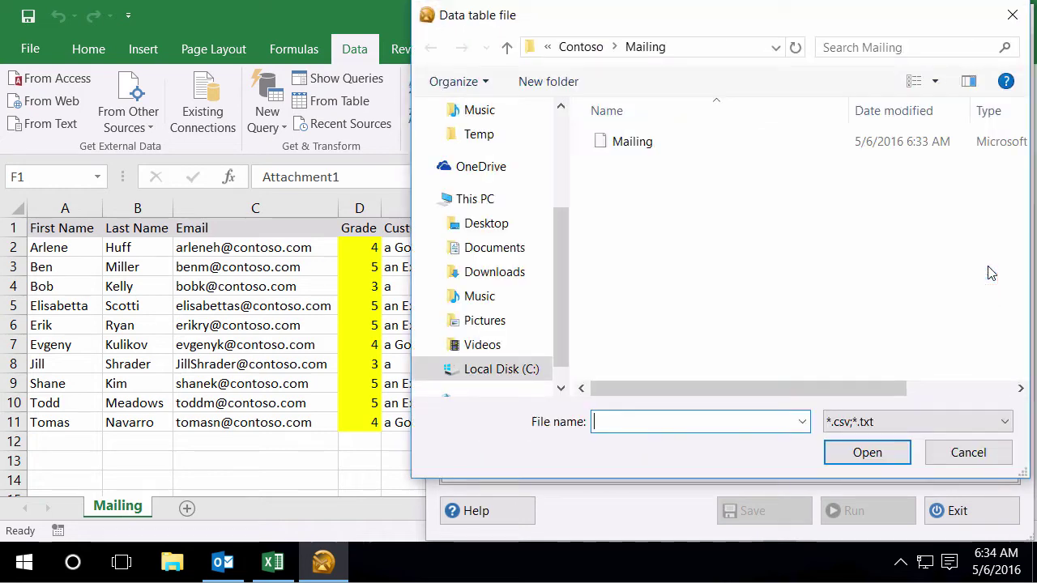
left_click(628, 150)
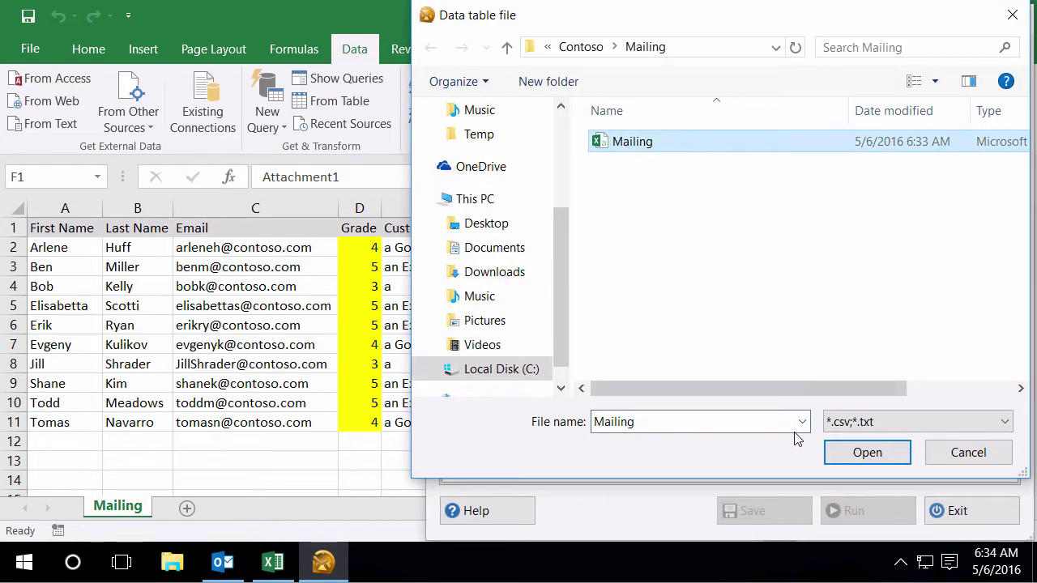
left_click(866, 452)
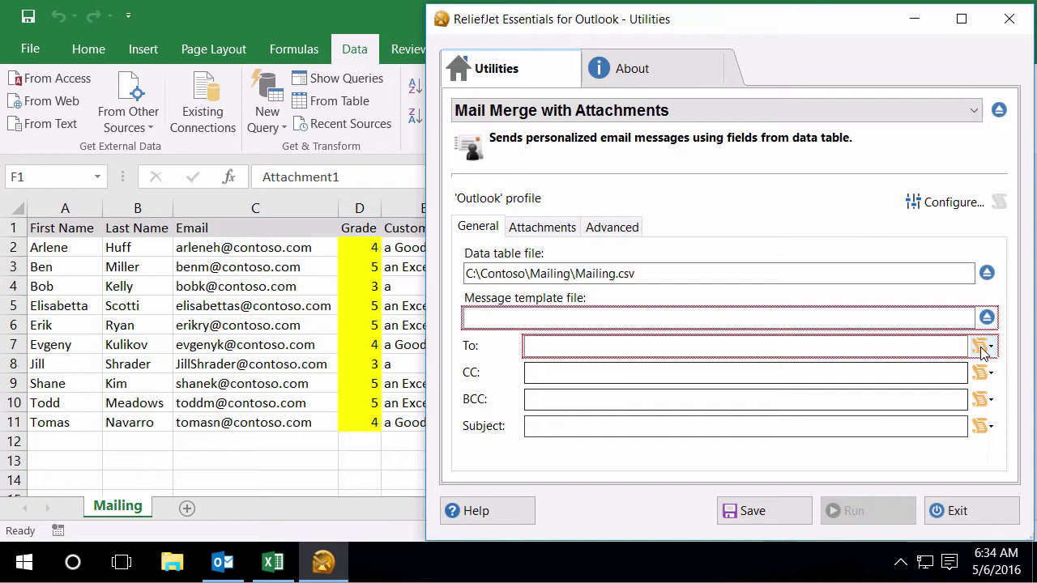
Address To with the First Name, Last Name and Email fields, then begin the archive BCC address
left_click(982, 346)
left_click(976, 366)
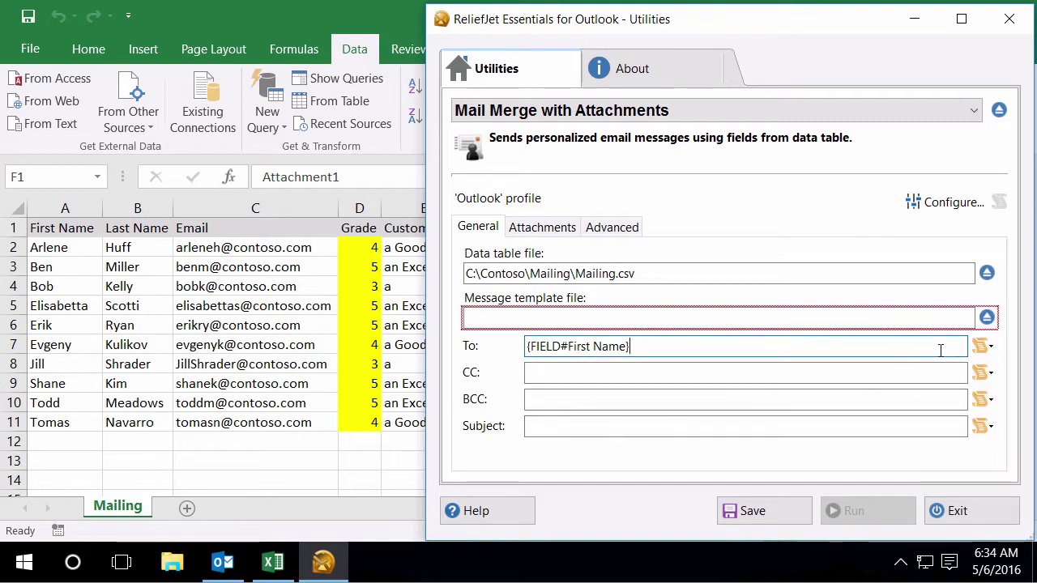
left_click(982, 346)
left_click(972, 384)
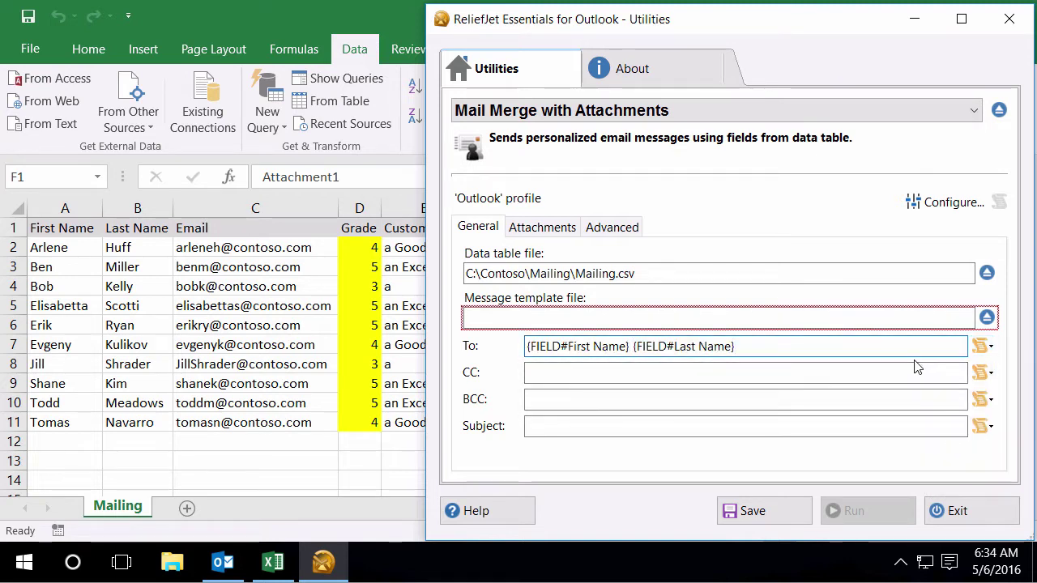
left_click(982, 346)
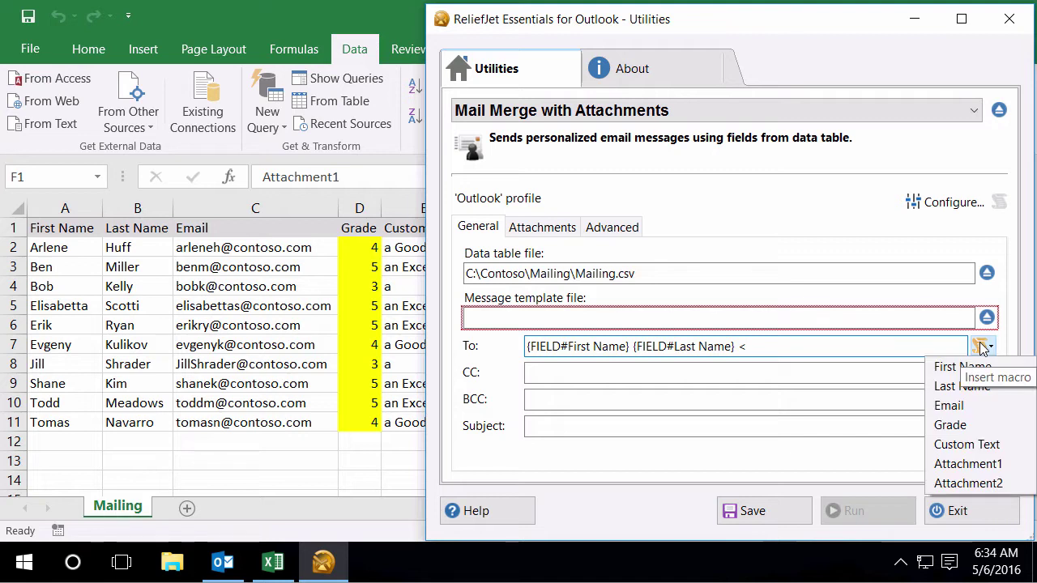
left_click(972, 405)
type(">")
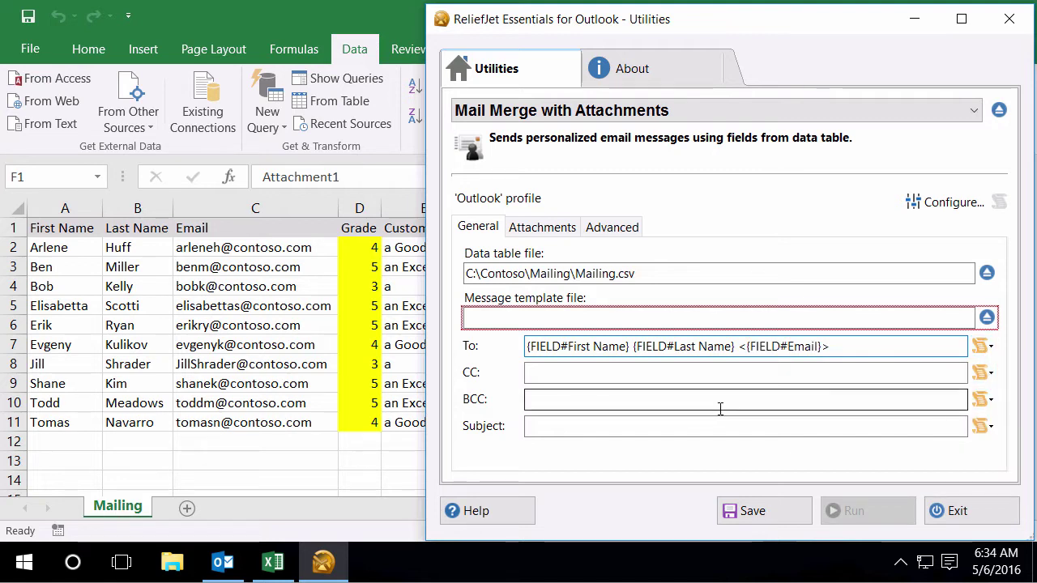
left_click(721, 401)
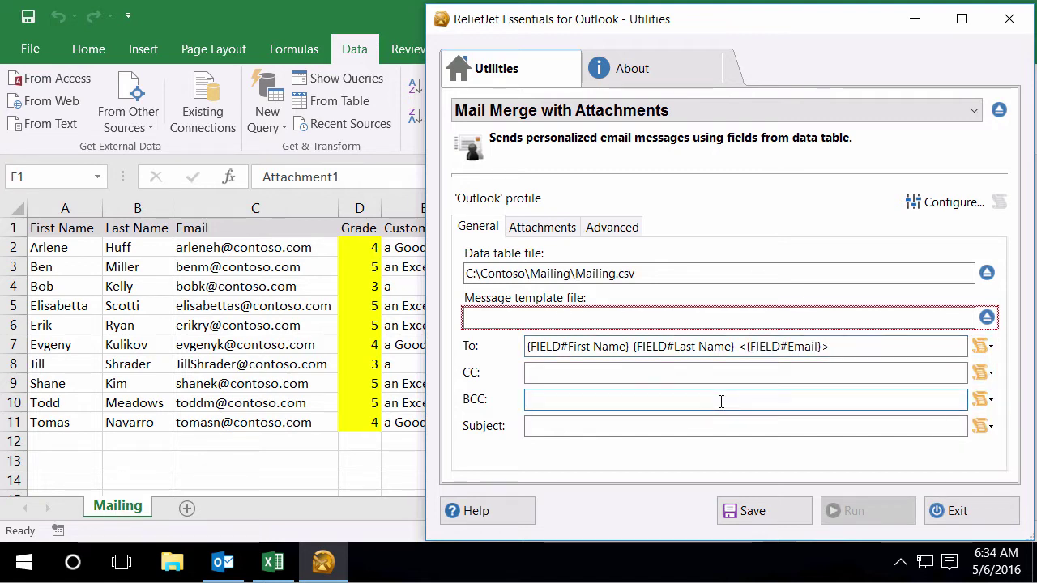
type("archive@")
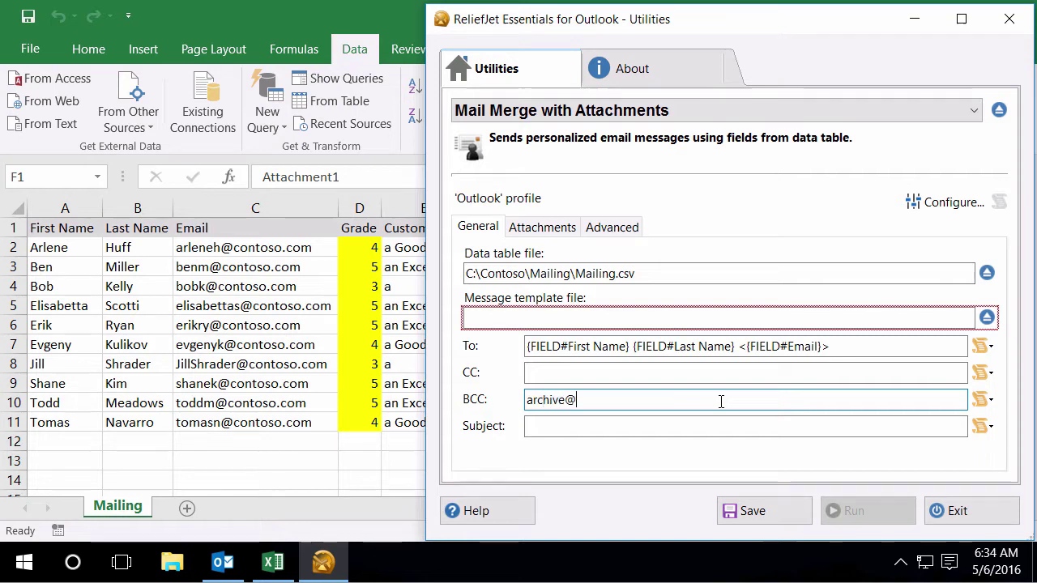
type("contoso.com")
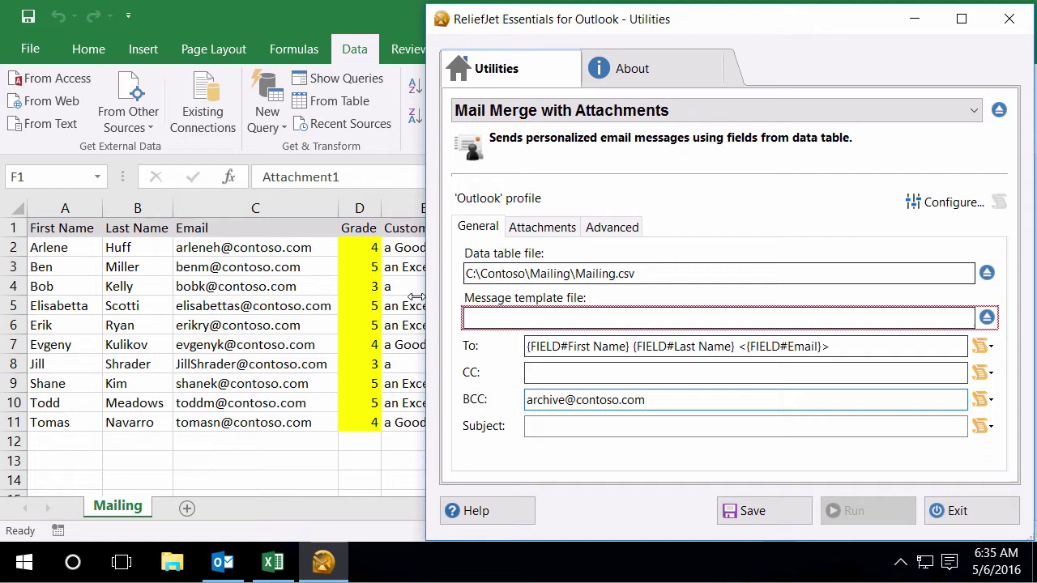
Start a new Outlook email with the subject Month Results
left_click(221, 562)
left_click(31, 121)
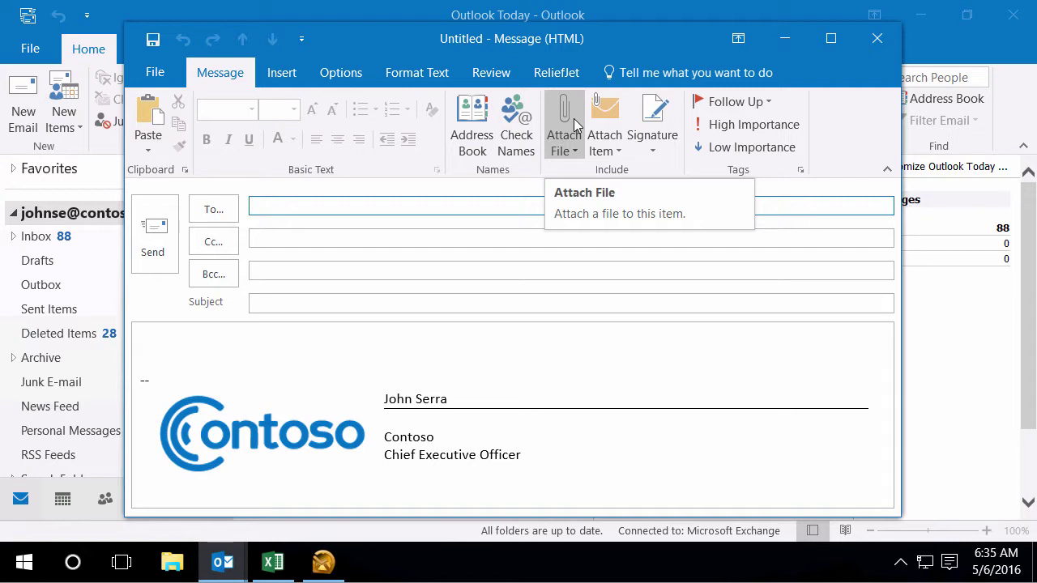
left_click(269, 304)
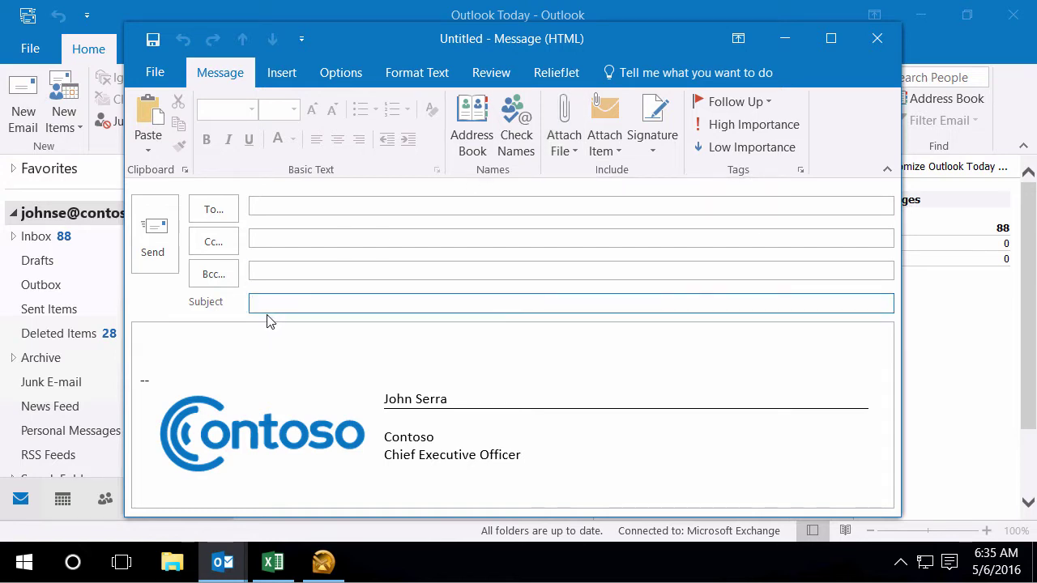
type("Month Results")
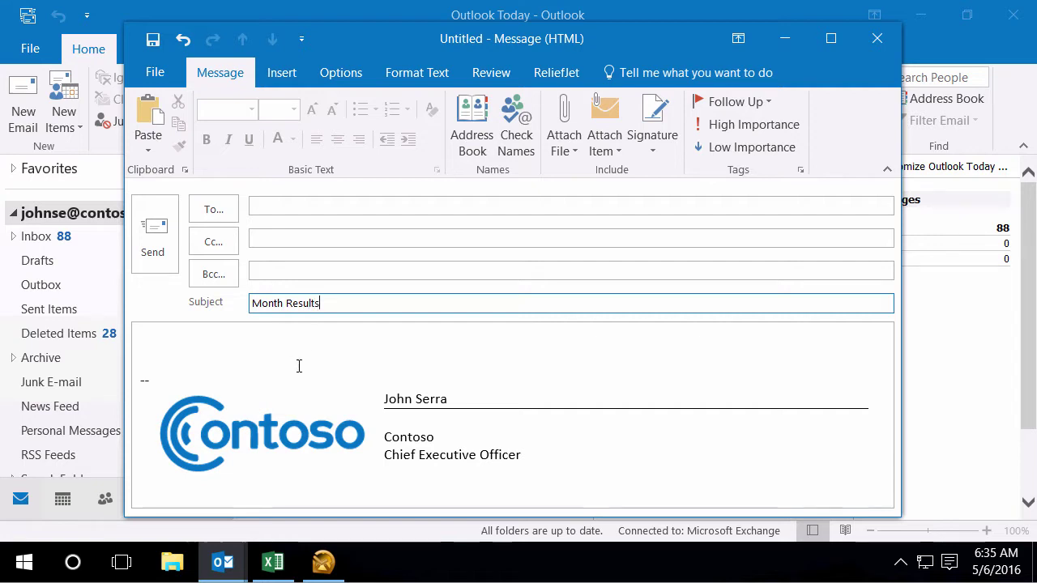
Insert the Mail Merge: First Name quick text into the body, then check the First Name column in Excel
left_click(303, 344)
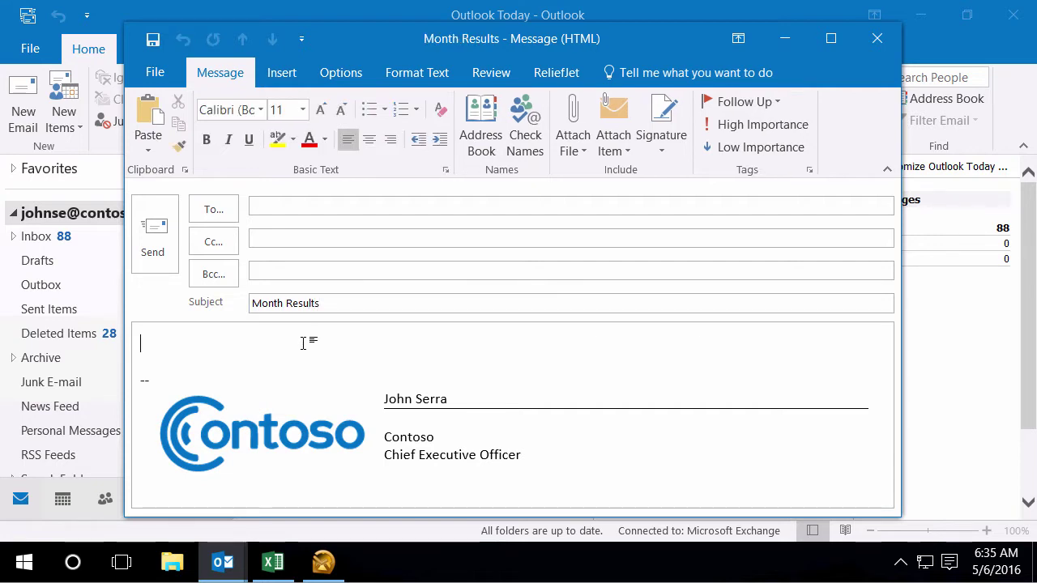
left_click(567, 72)
left_click(266, 160)
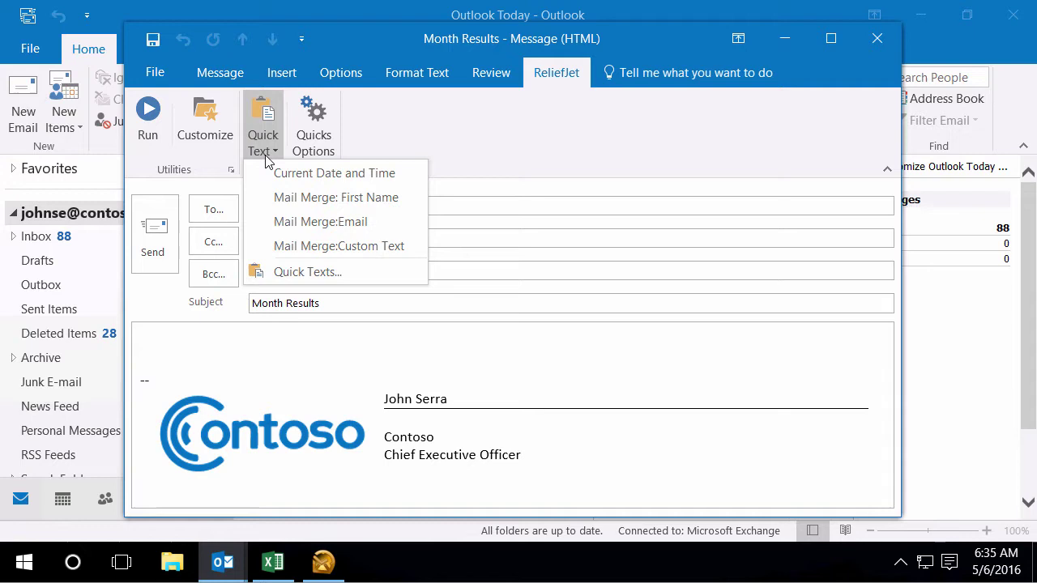
left_click(290, 197)
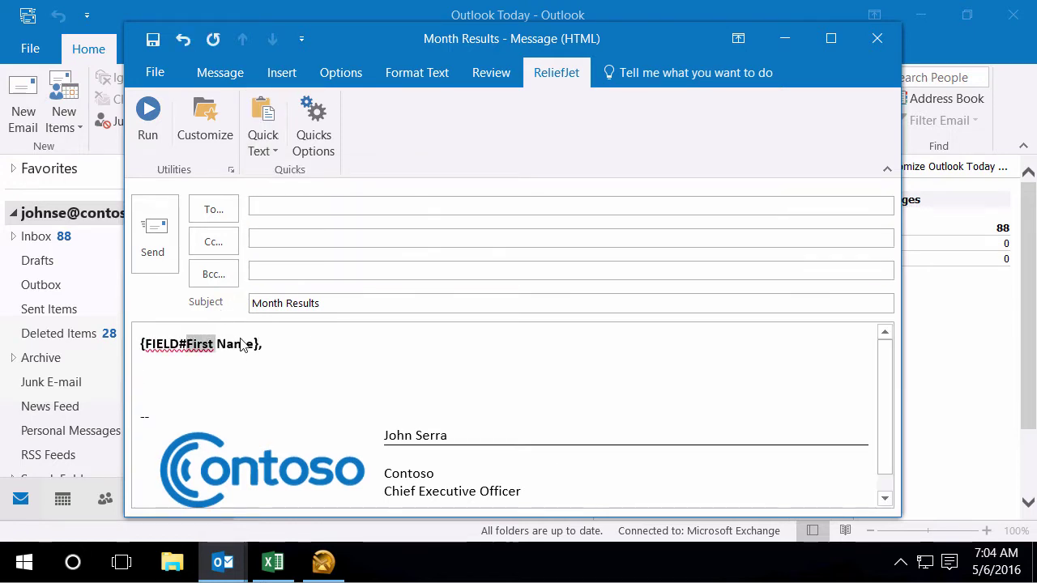
left_click_drag(191, 344, 253, 344)
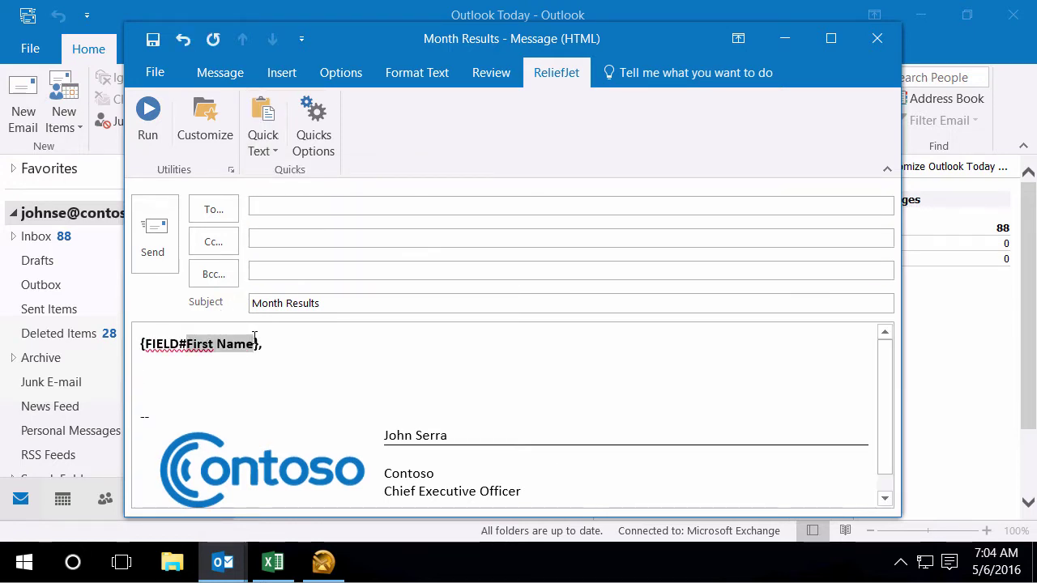
left_click(273, 562)
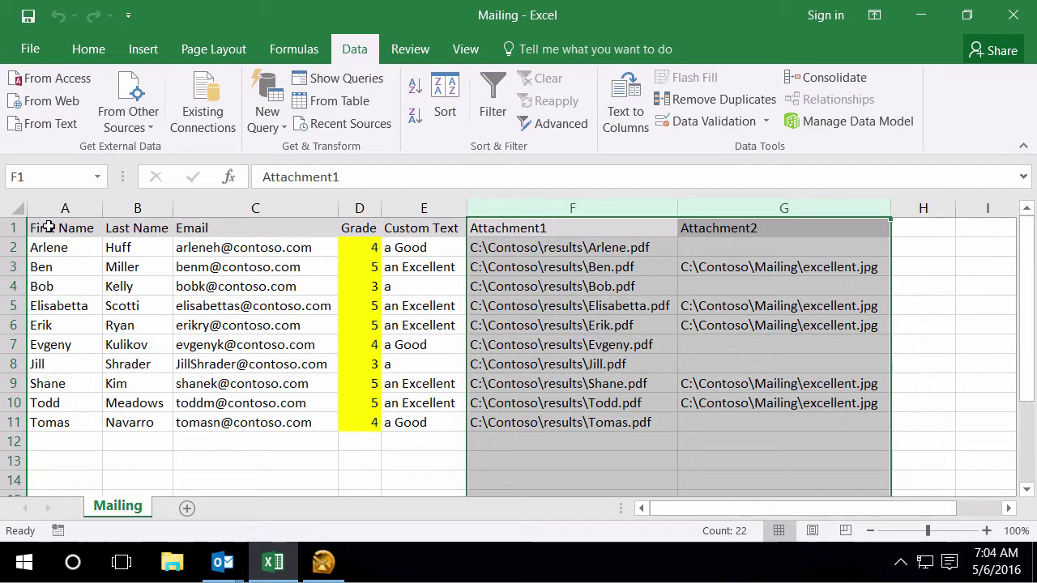
left_click(48, 227)
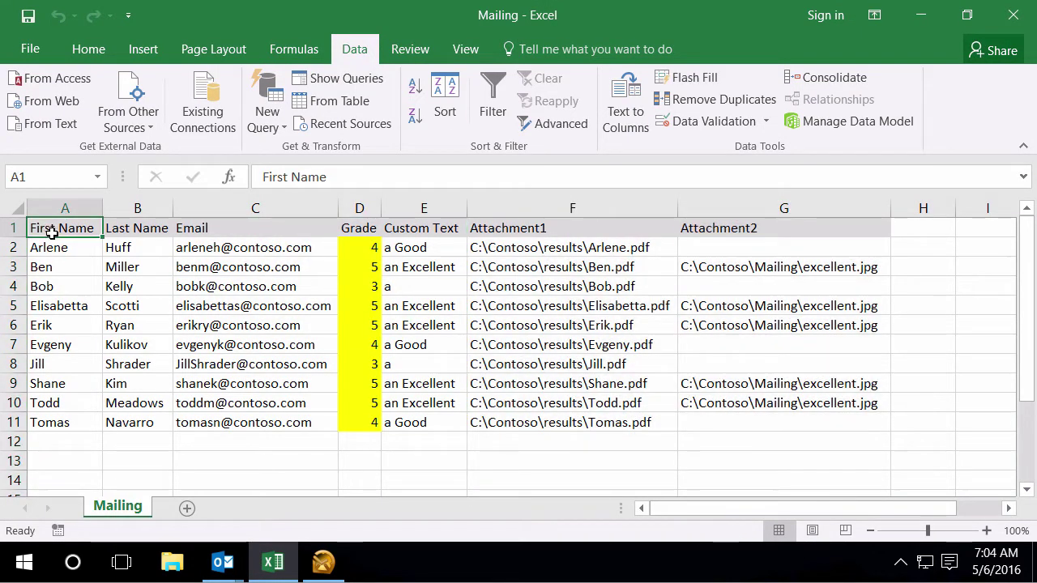
Add the Custom Text merge field and 'Please see the attachment for your work result in this month.'
left_click(276, 574)
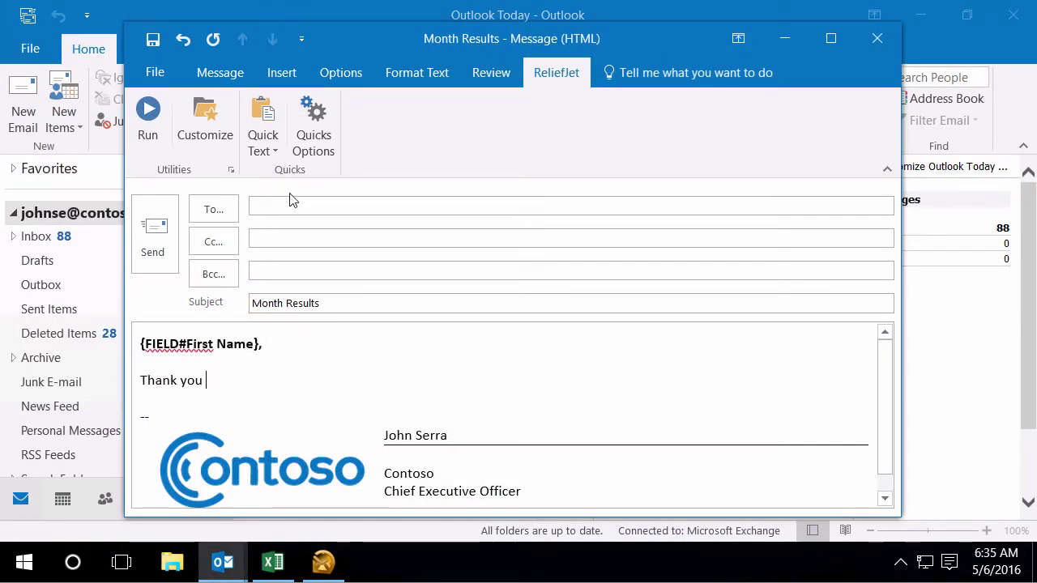
left_click(265, 132)
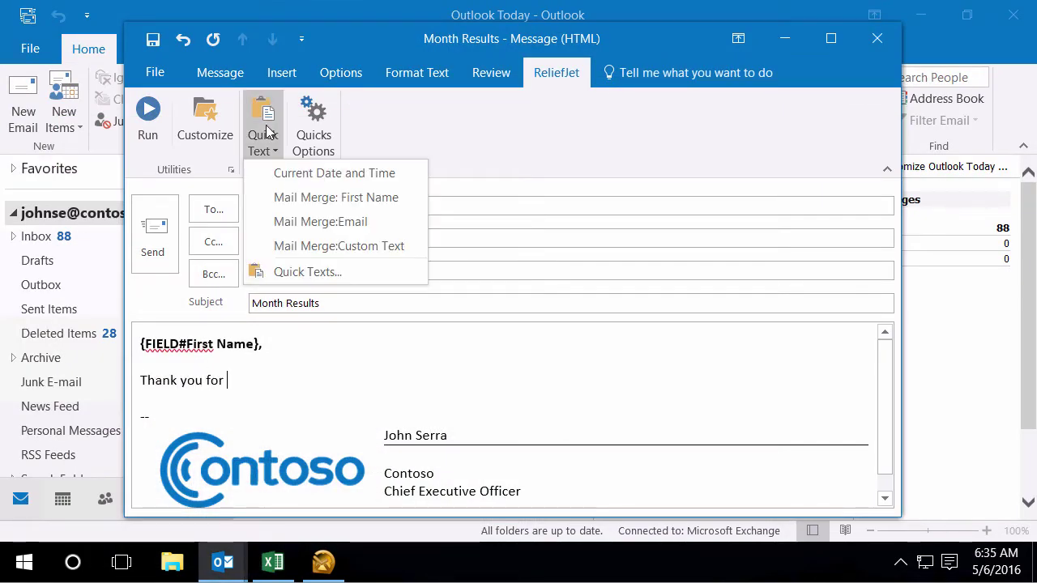
left_click(321, 244)
key("BackSpace")
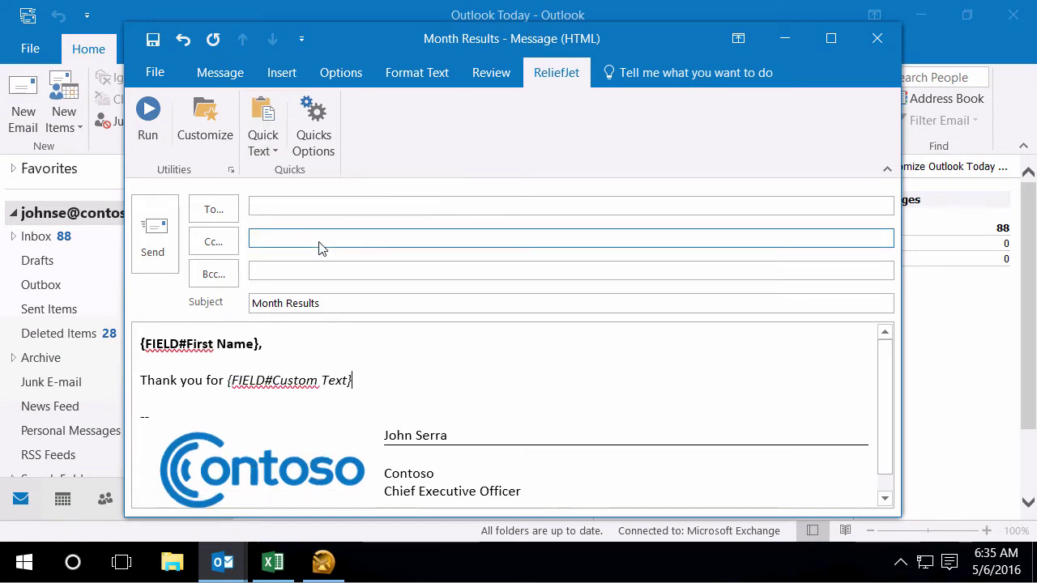
key("Return")
key("Return")
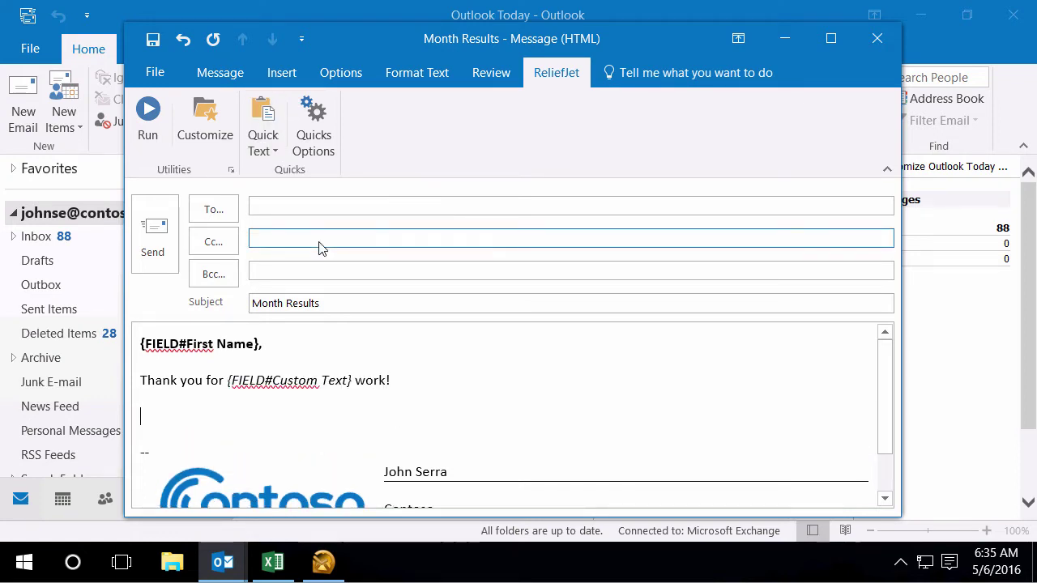
type("Please see the attachment for your work result in this month.")
Save the draft as the Month Results .msg file and close it
left_click(153, 71)
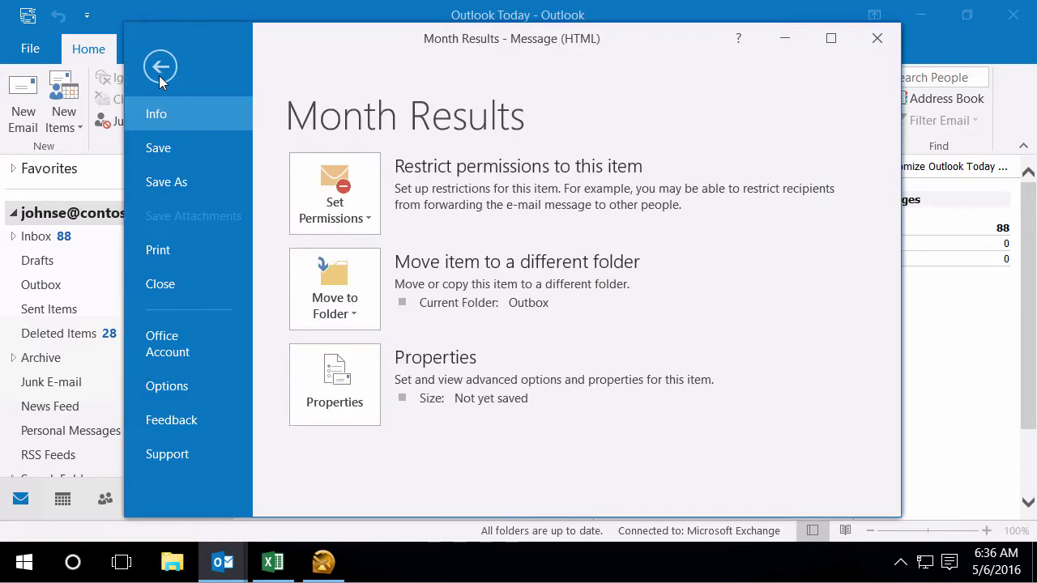
left_click(185, 189)
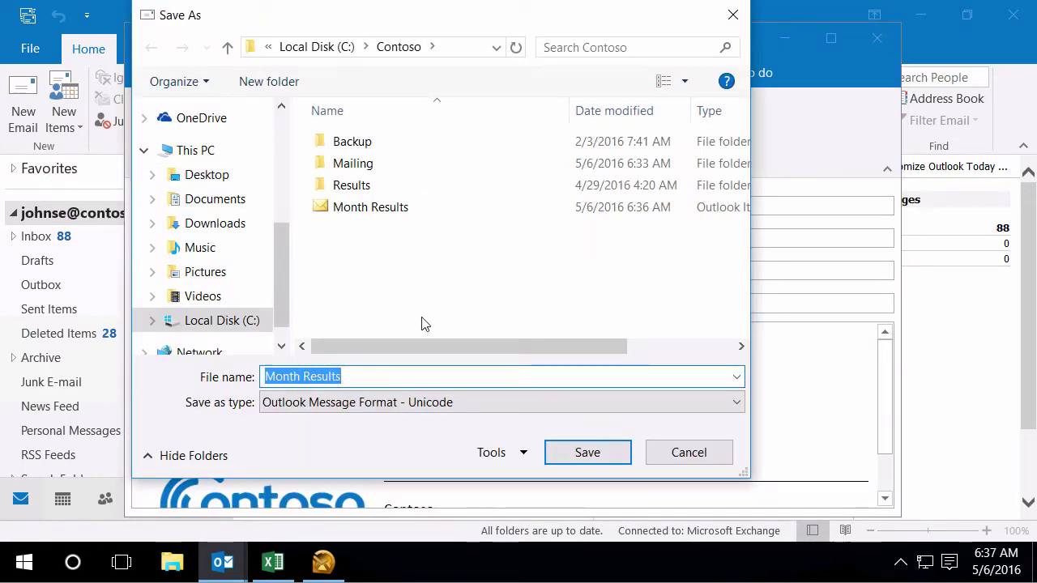
left_click(567, 457)
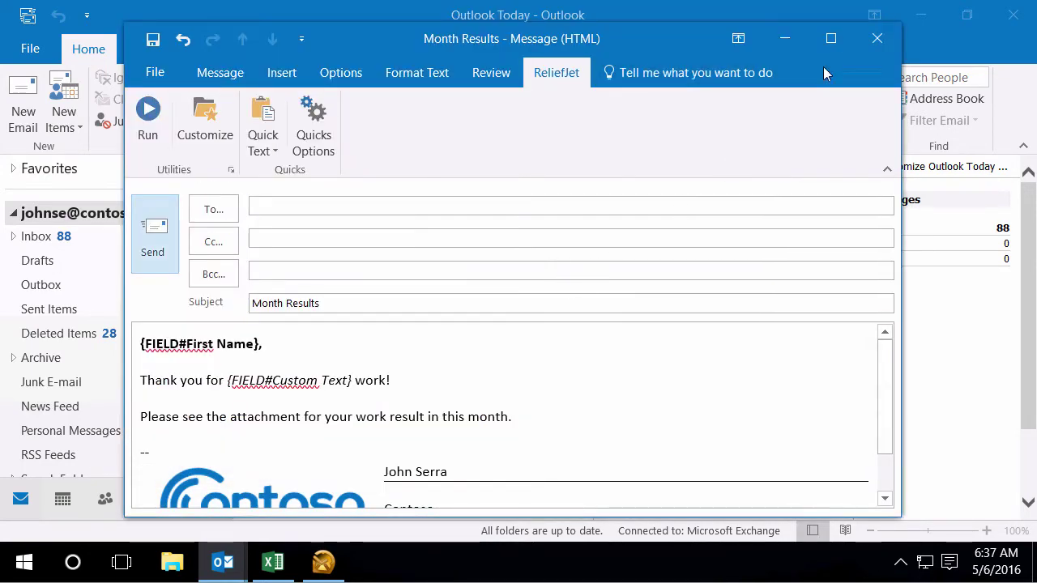
left_click(876, 38)
Set Month Results.msg as the merge template and start entering {SUBJECT} as the subject
left_click(542, 336)
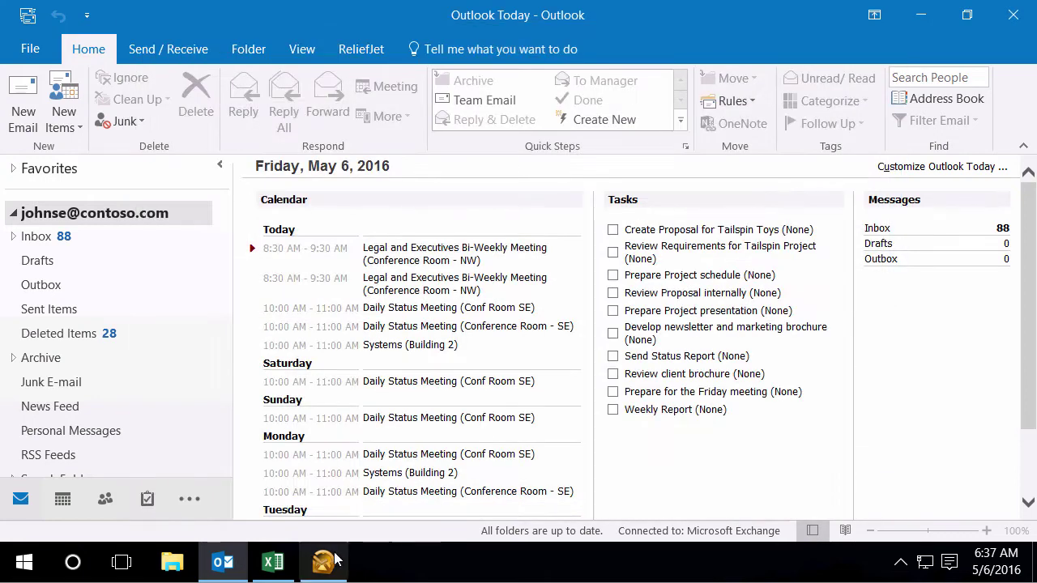
left_click(332, 560)
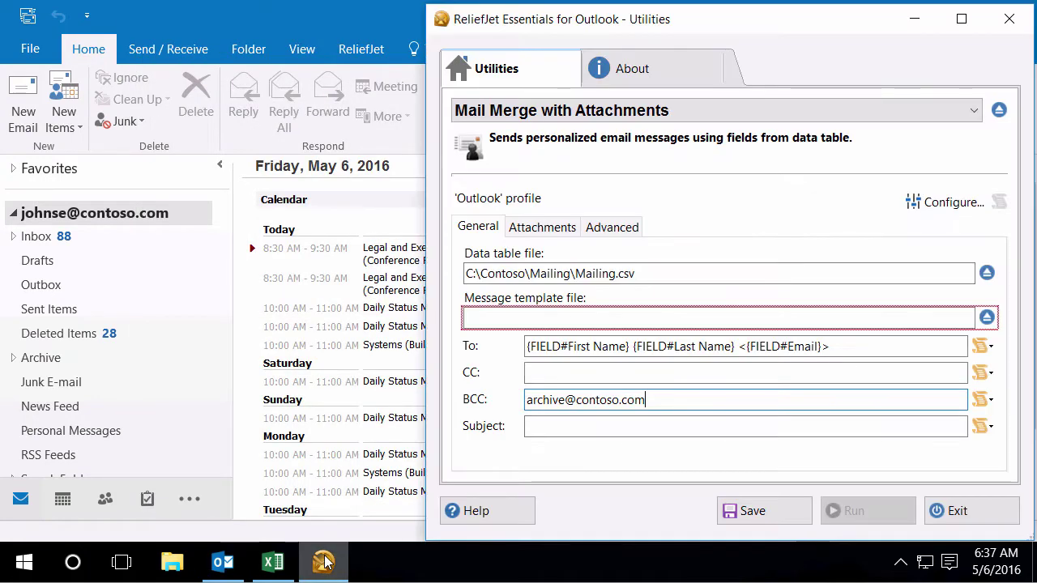
left_click(988, 319)
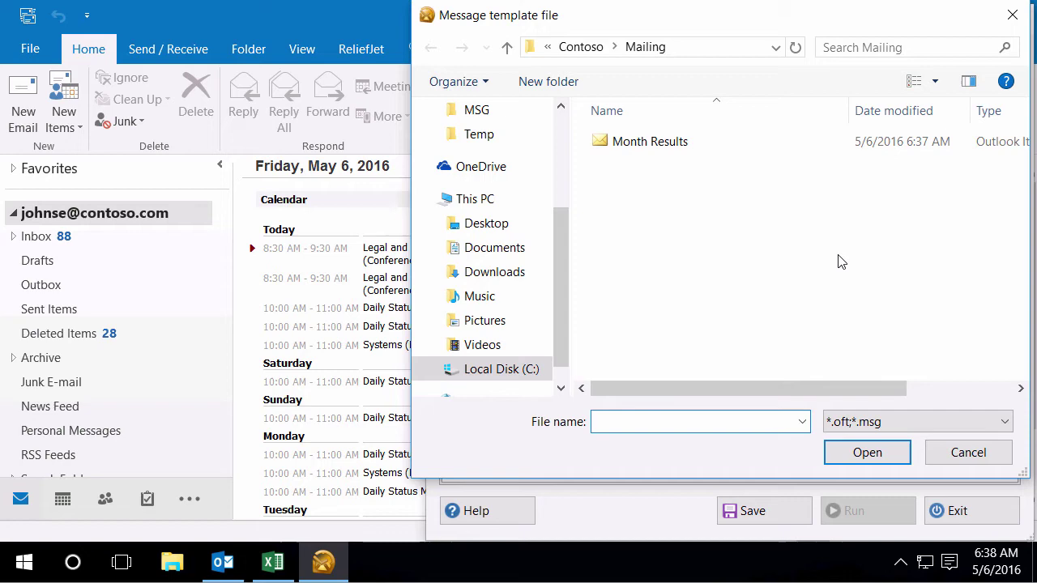
left_click(652, 144)
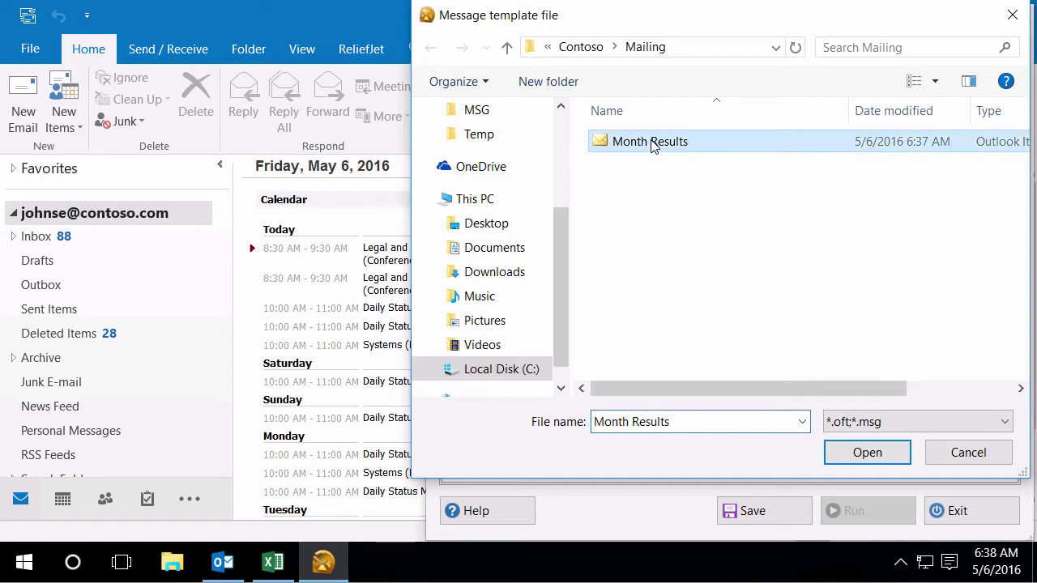
left_click(868, 452)
left_click(786, 429)
type("{S")
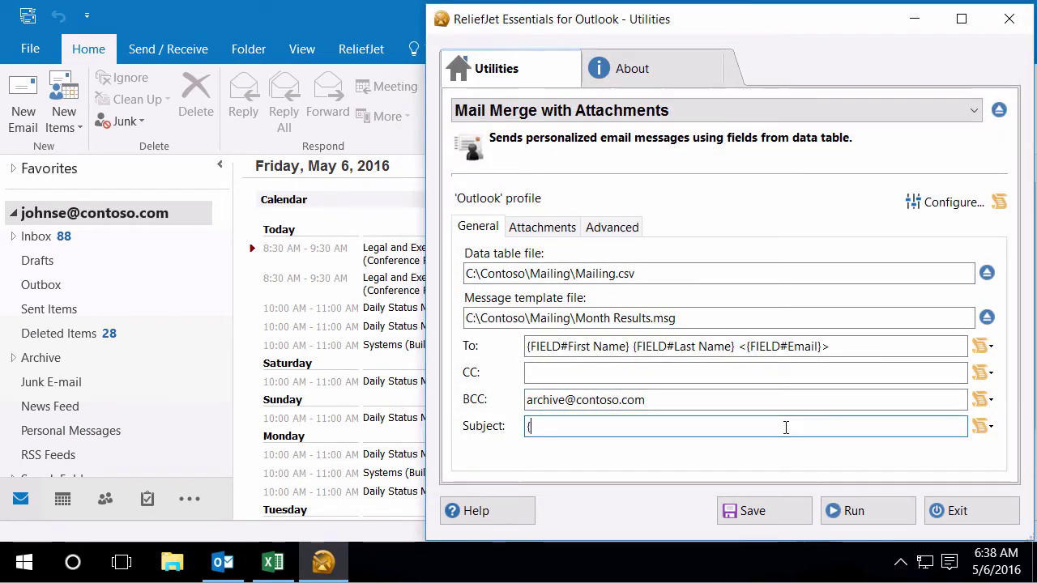
type("UBJE")
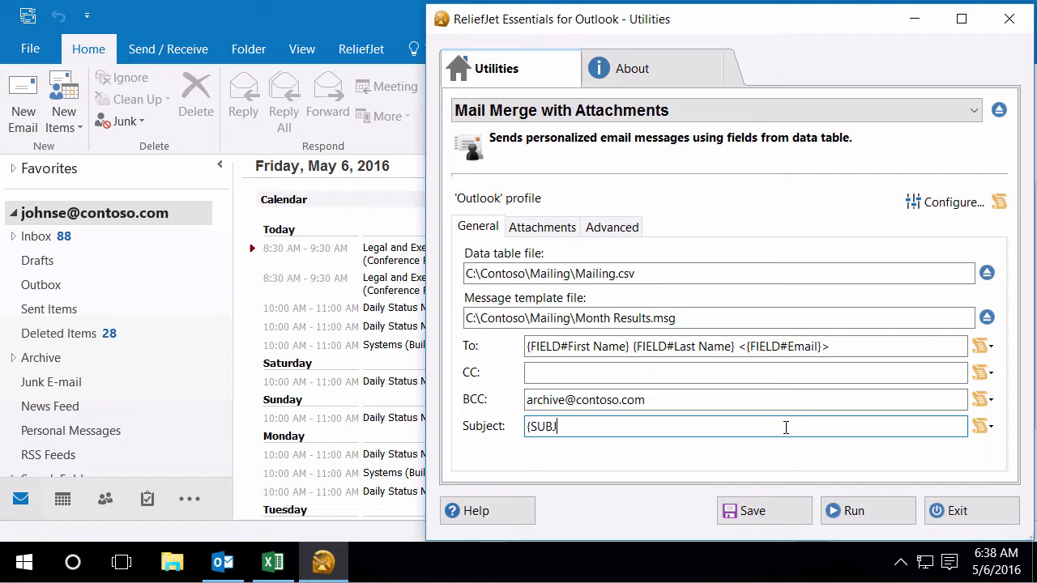
type("CT")
Add the Attachment1 and Attachment2 table fields to 'Attach files from table'
left_click(542, 227)
left_click(983, 277)
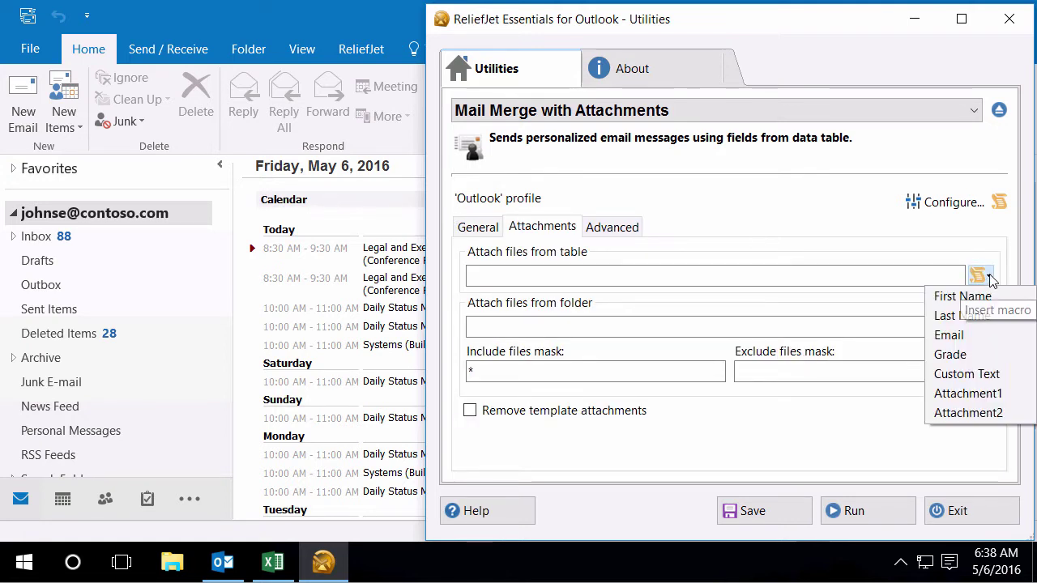
left_click(977, 394)
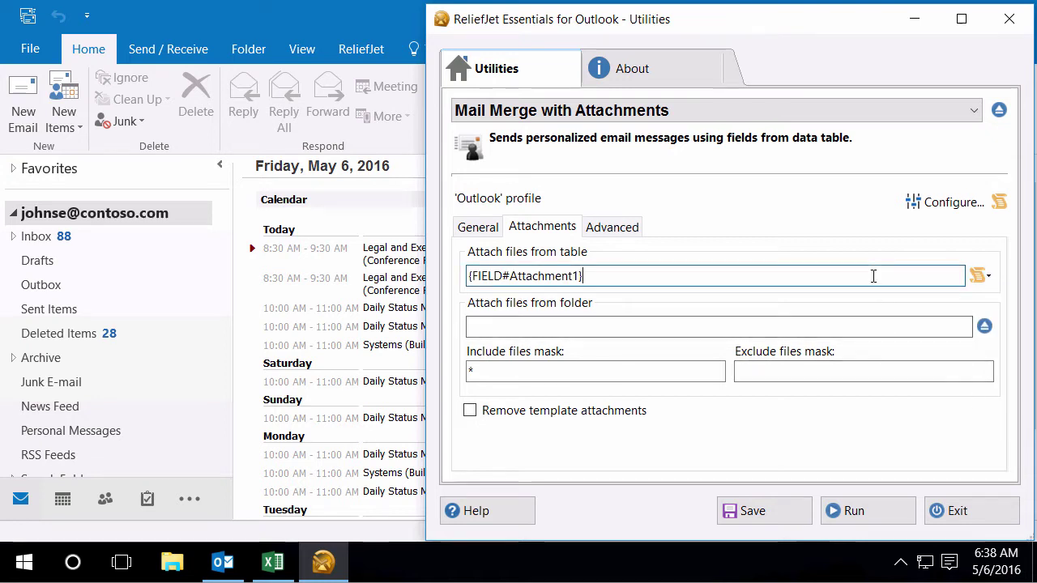
left_click(982, 276)
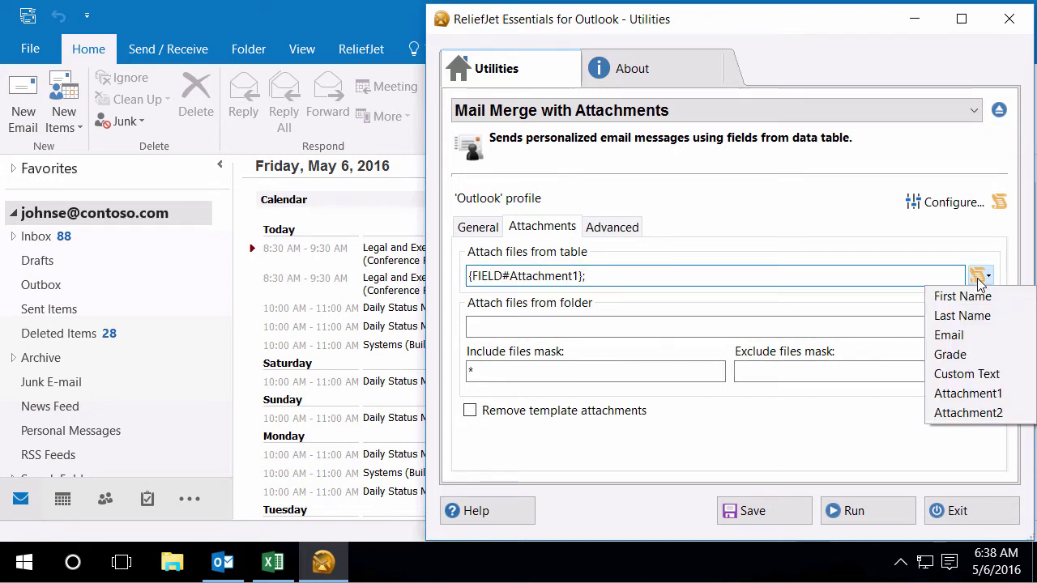
left_click(984, 412)
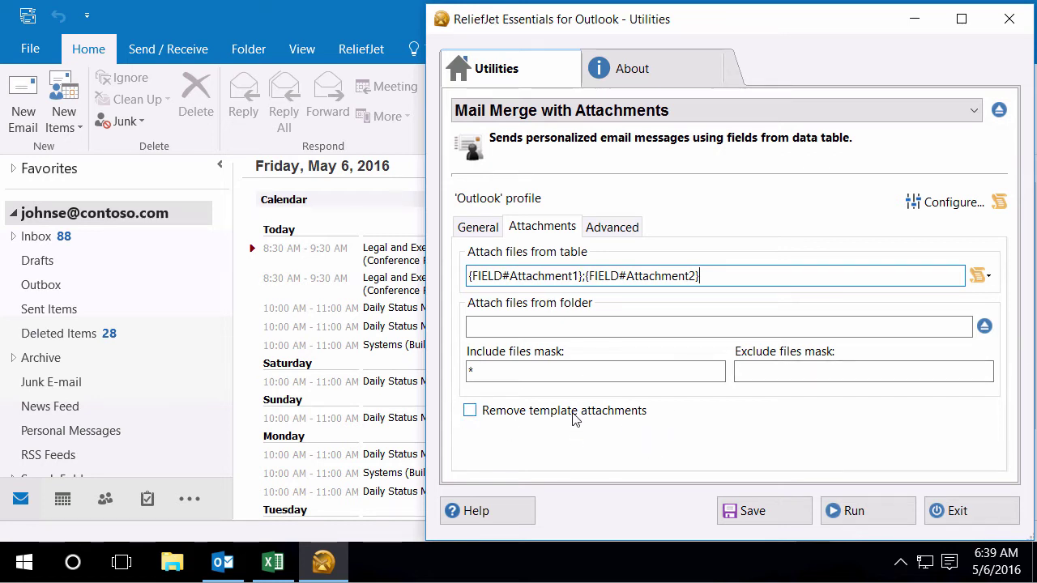
left_click(619, 229)
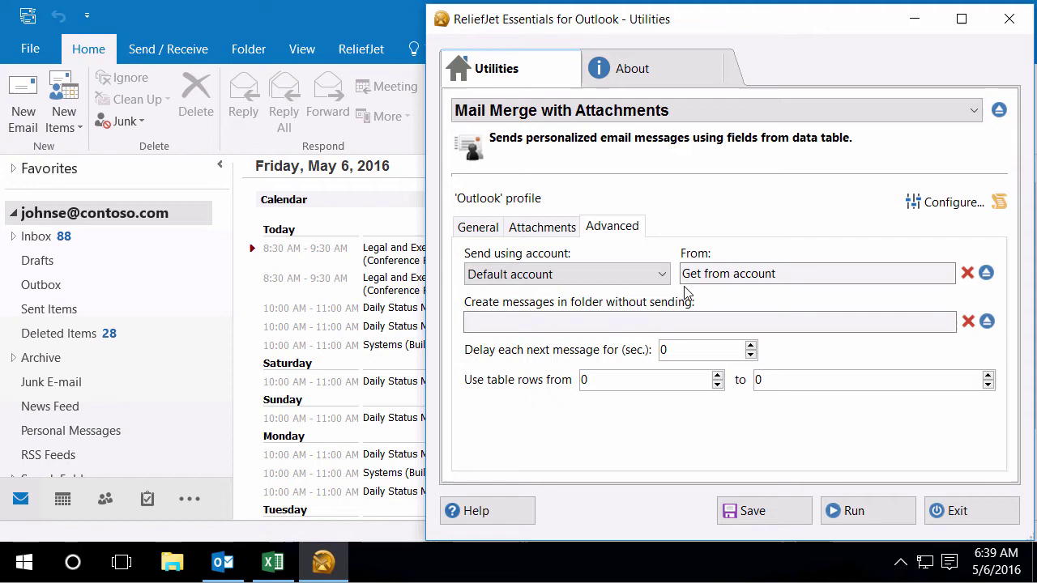
Set the mailbox's Drafts folder for creating messages without sending, and run the merge
left_click(987, 321)
left_click(639, 162)
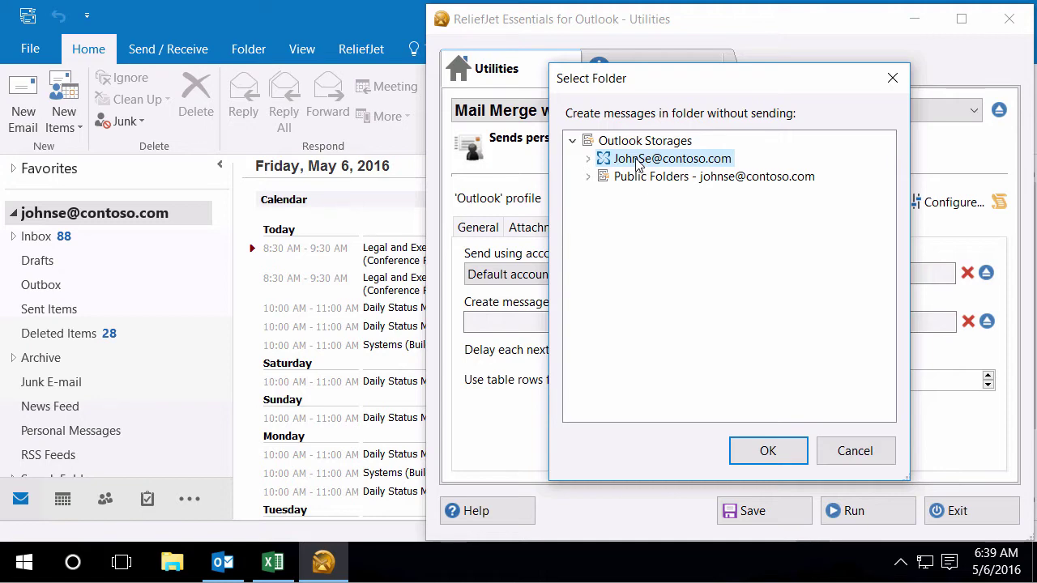
double_click(639, 162)
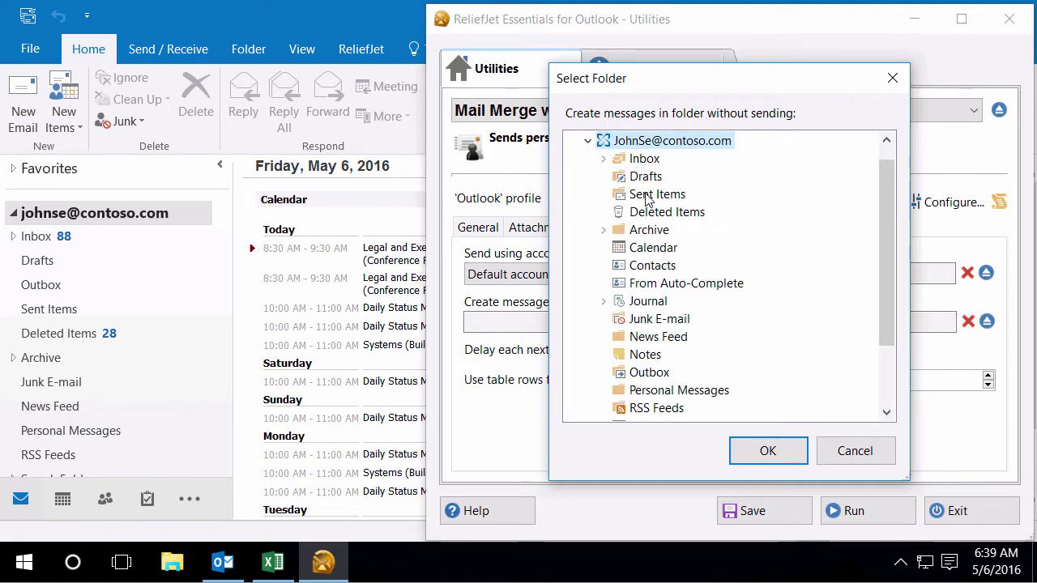
left_click(646, 178)
left_click(753, 451)
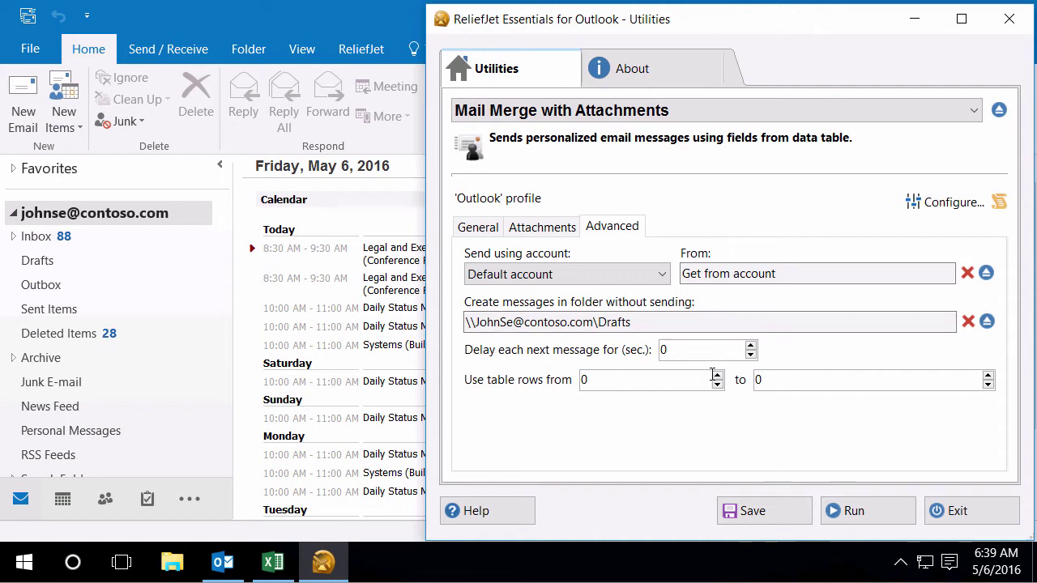
left_click(860, 516)
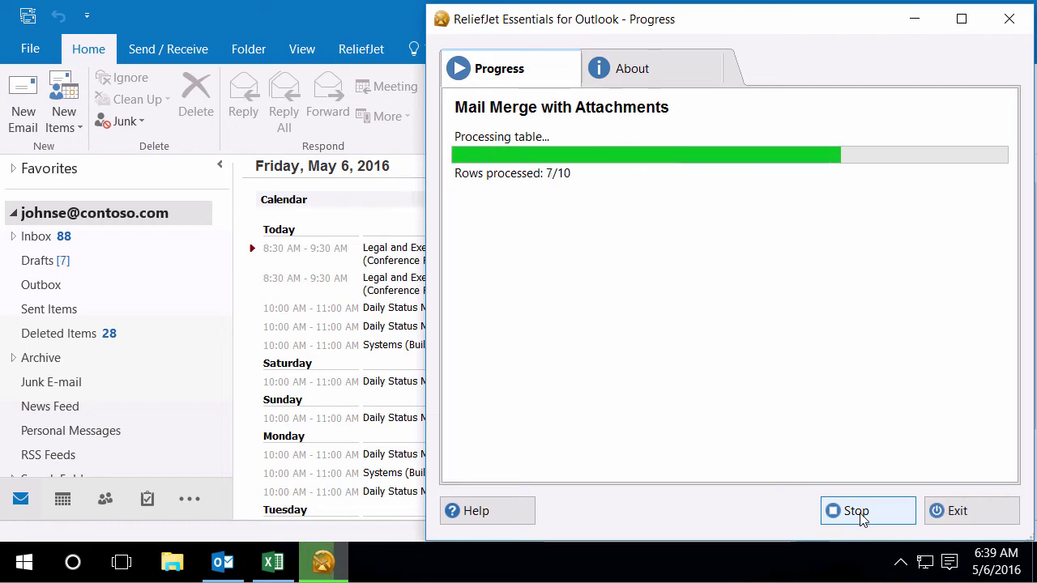
Open Drafts and review one recipient's generated draft with its two attachments and signature
left_click(72, 257)
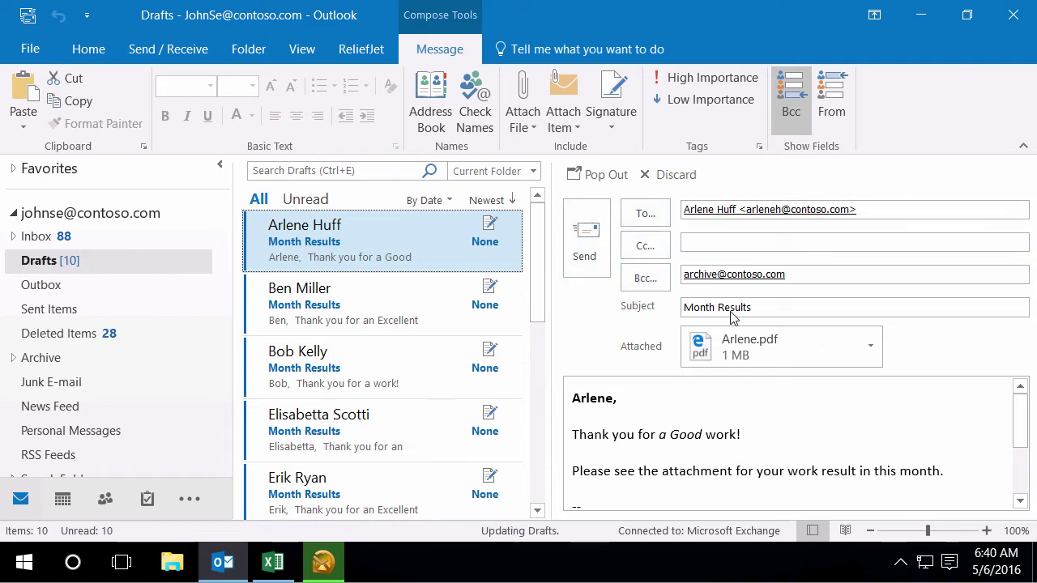
left_click(373, 308)
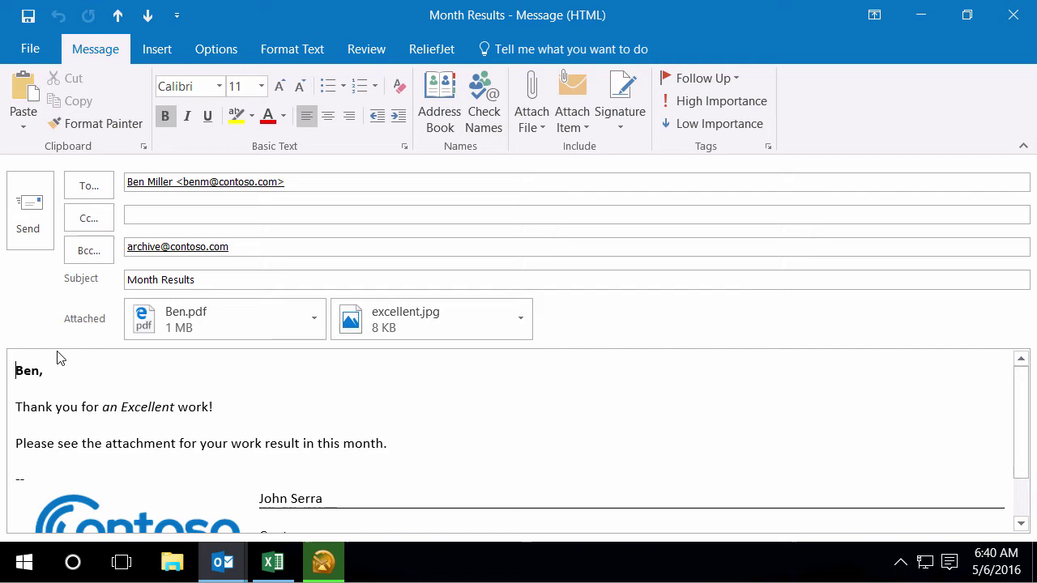
left_click(250, 443)
scroll(202, 445, "down", 1)
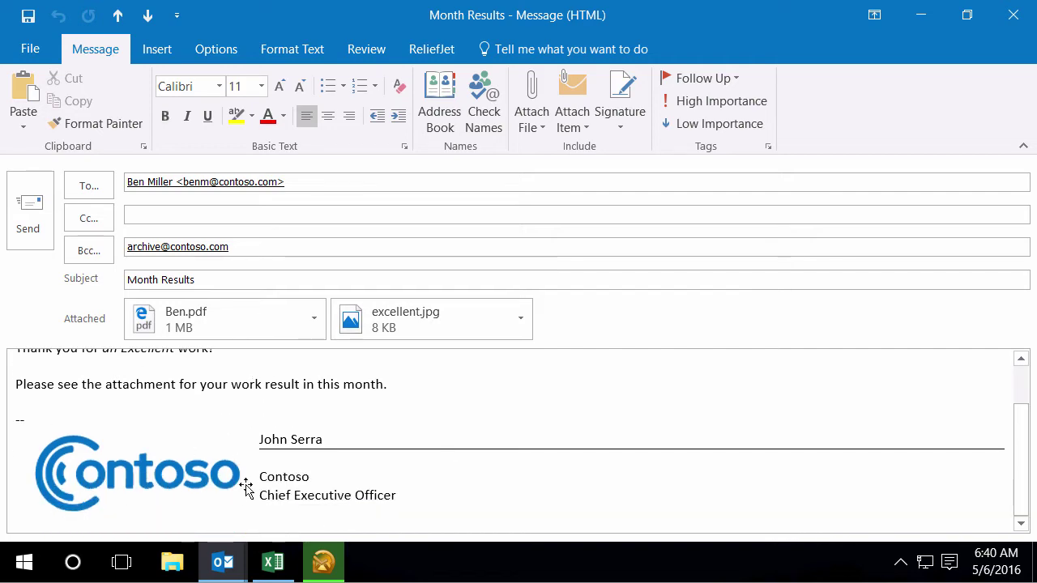
left_click(1013, 14)
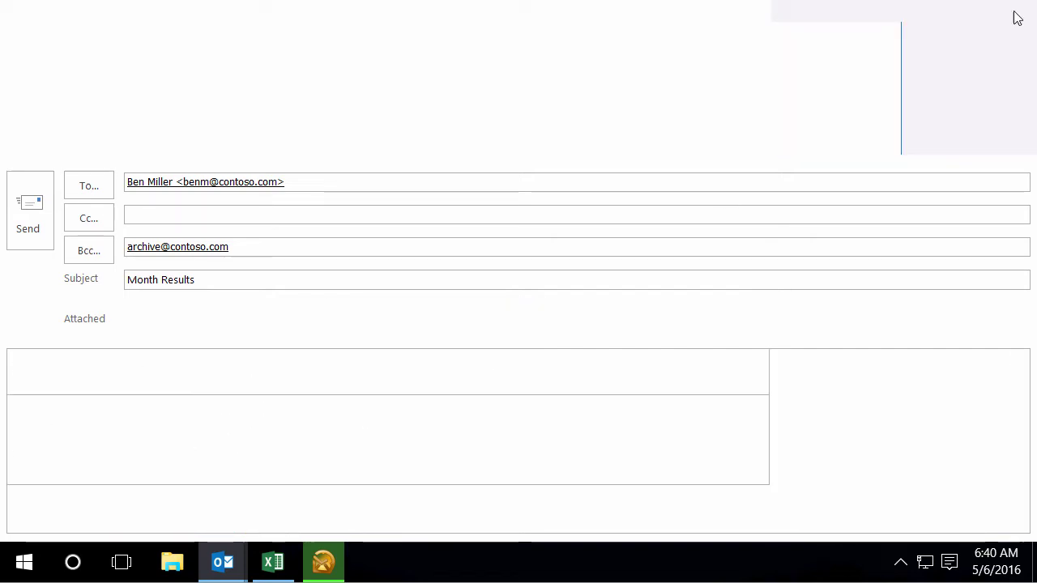
Run ReliefJet Redirect Messages on the Drafts folder to send all ten drafts to the Outbox
right_click(119, 266)
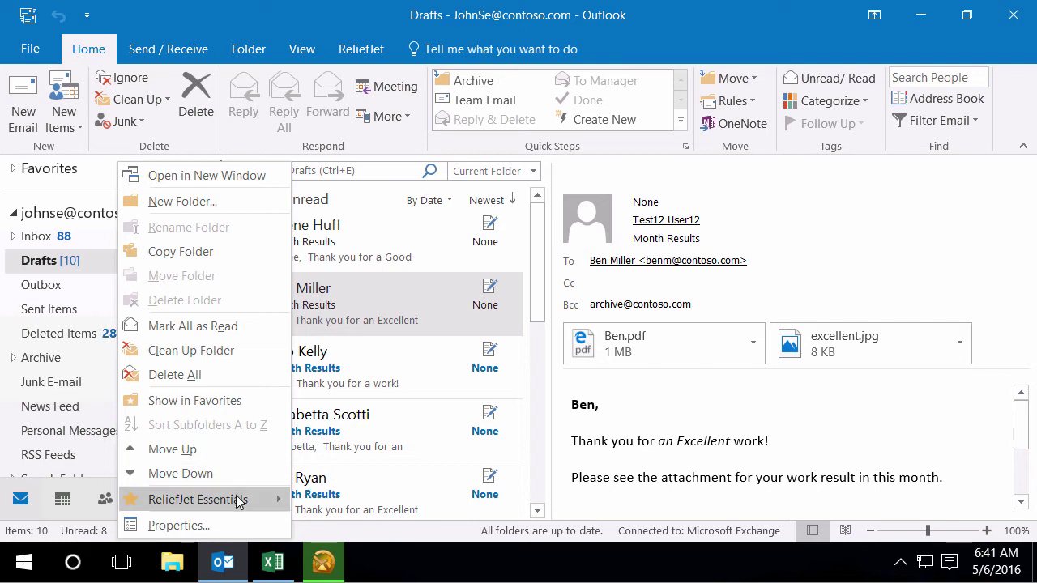
mouse_move(198, 500)
left_click(360, 481)
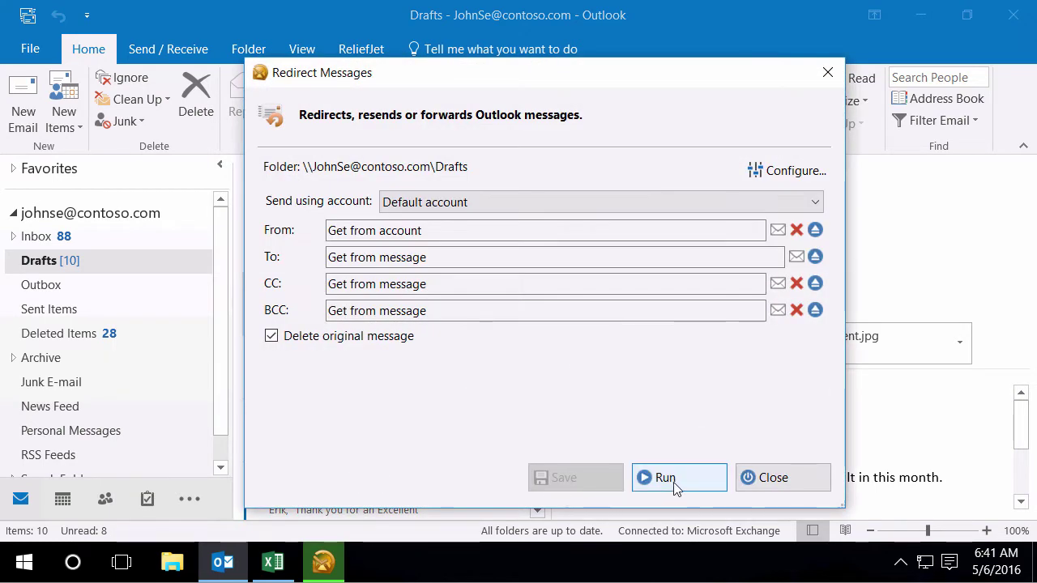
left_click(669, 481)
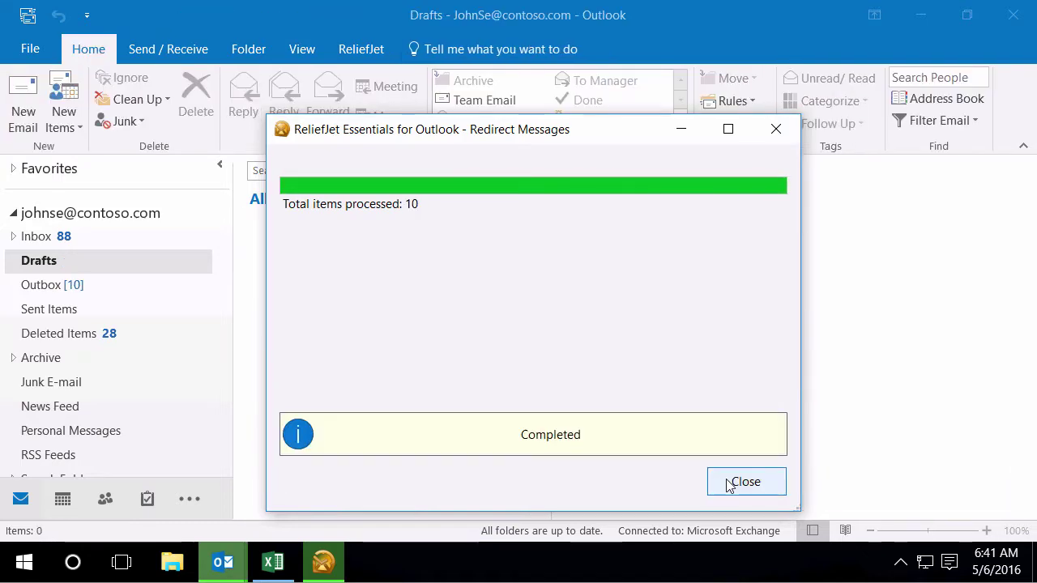
left_click(733, 482)
Clear the Drafts destination folder and rerun the merge to send directly, bringing the Outbox to 20
left_click(829, 514)
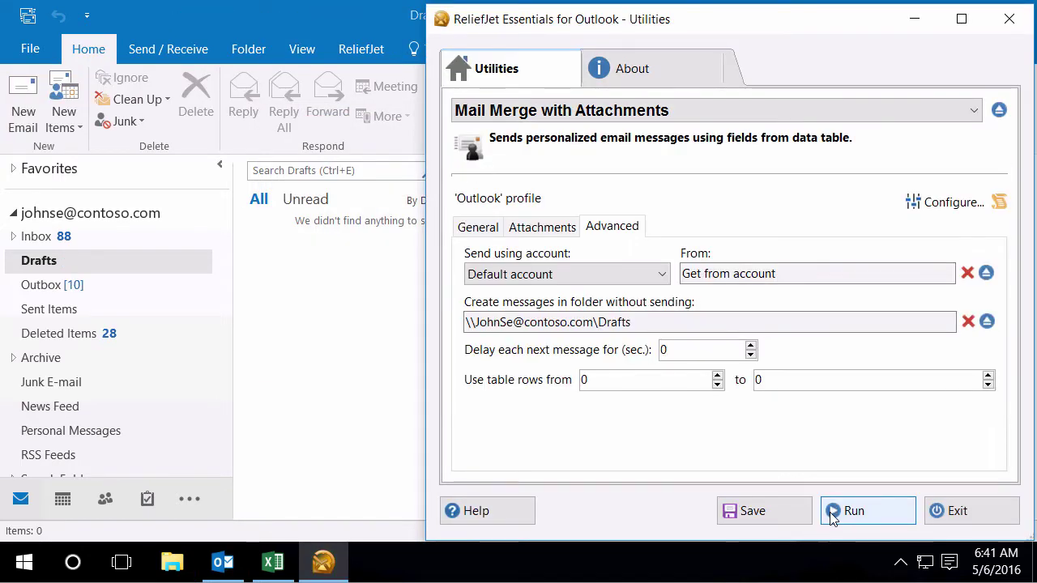
left_click(969, 322)
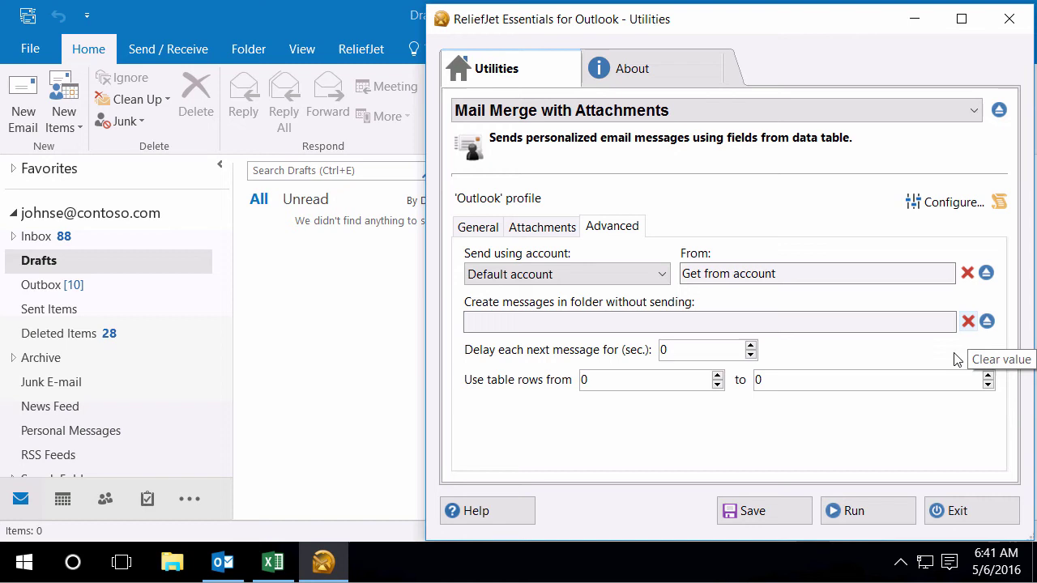
left_click(877, 521)
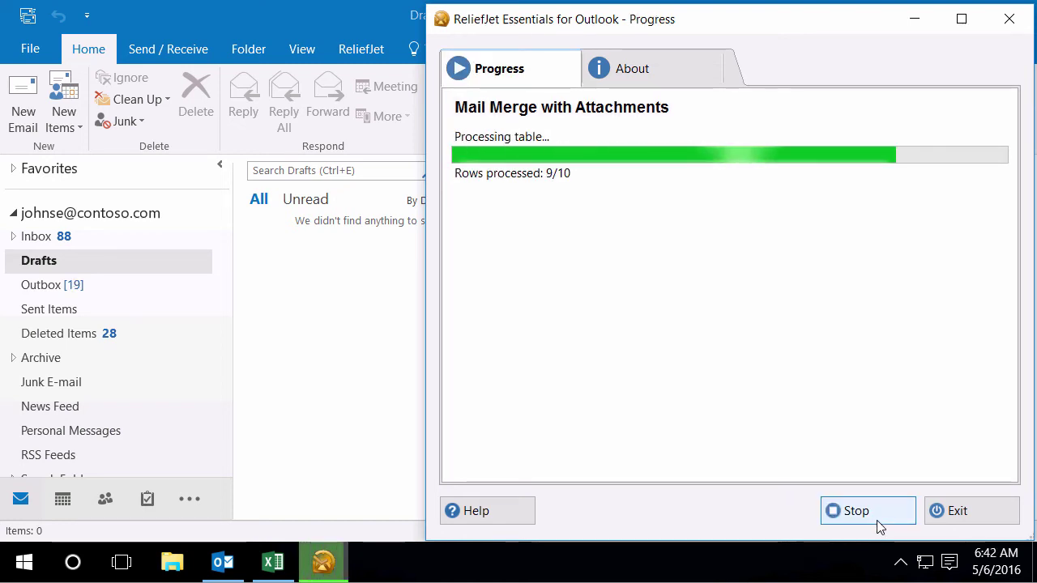
left_click(361, 358)
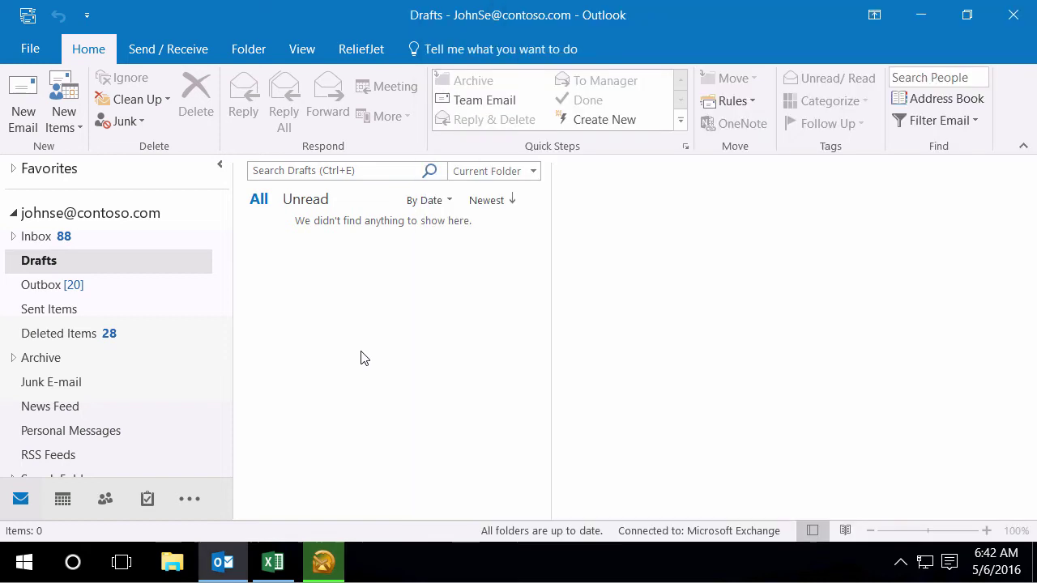
left_click(367, 50)
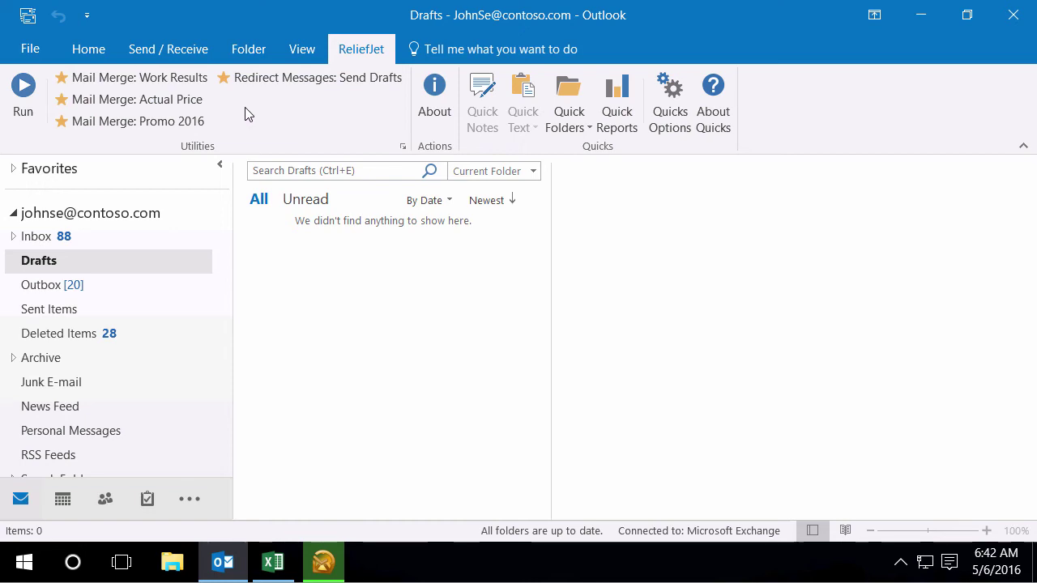
Open the saved 'Mail Merge: Work Results' utility from the ReliefJet ribbon's Utilities group
left_click(173, 84)
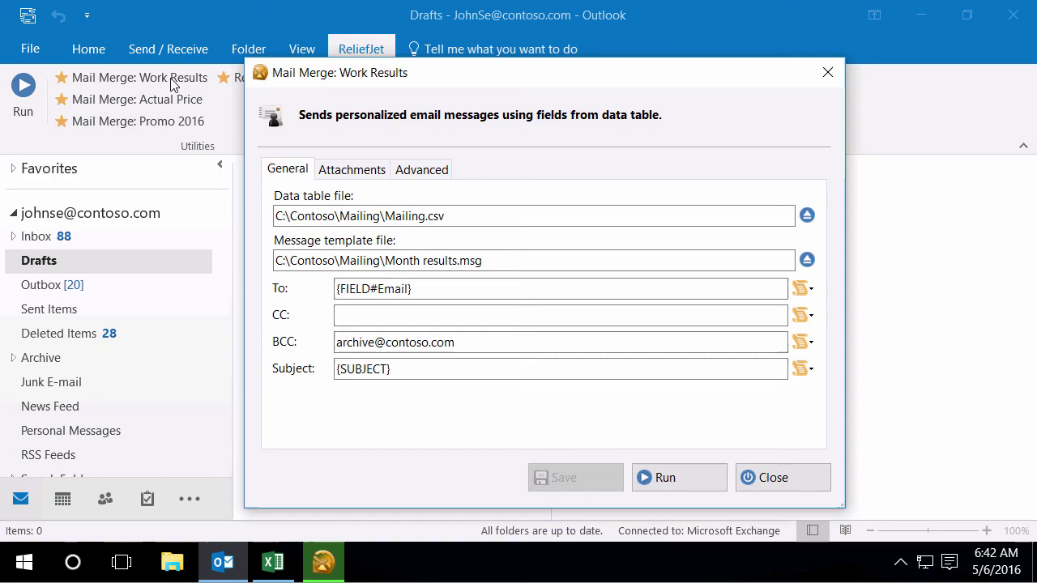